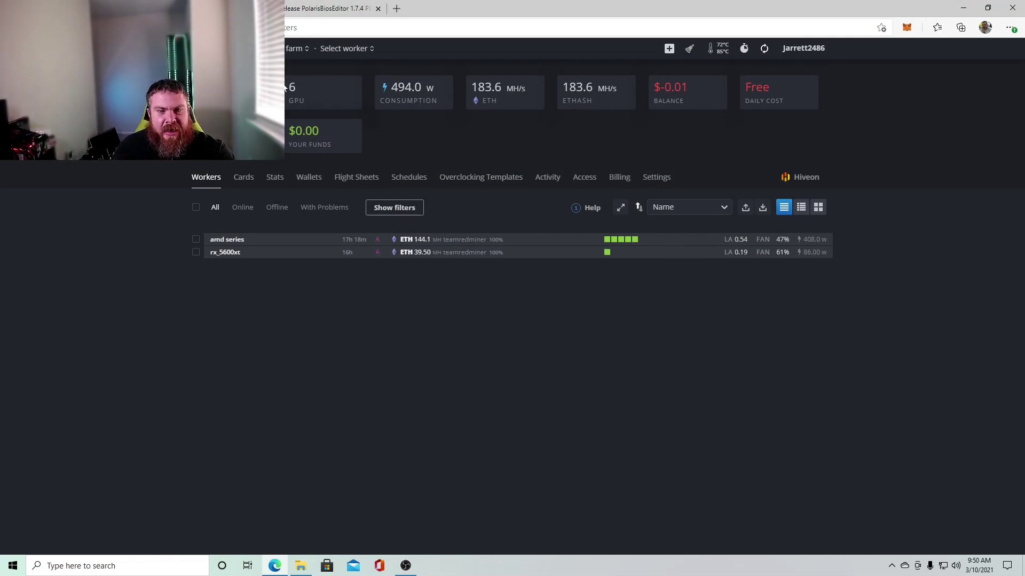
- Open the amd series worker's overview: four RX 570s and one RX 580 at 144.1 MH/s
left_click(319, 94)
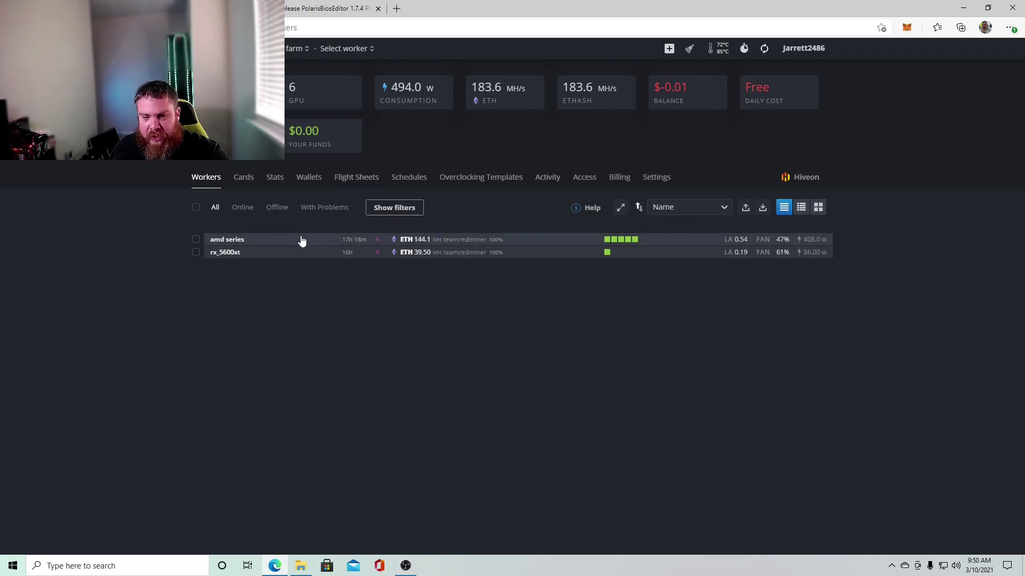
left_click(233, 241)
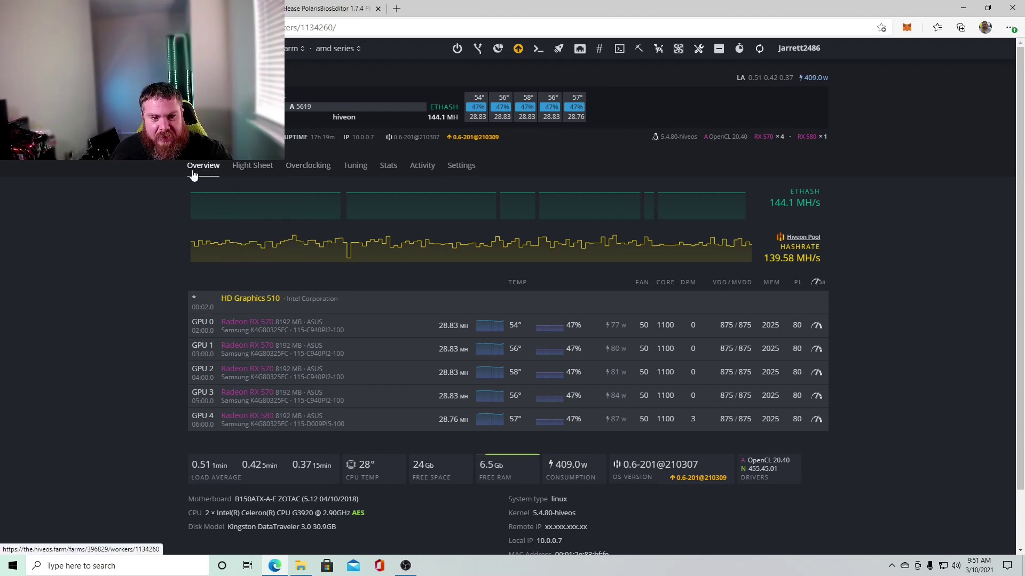
- Open the Overclocking tab (core 1100, memory 2025, VDD 875) and preview the Download VBIOS options
left_click(300, 171)
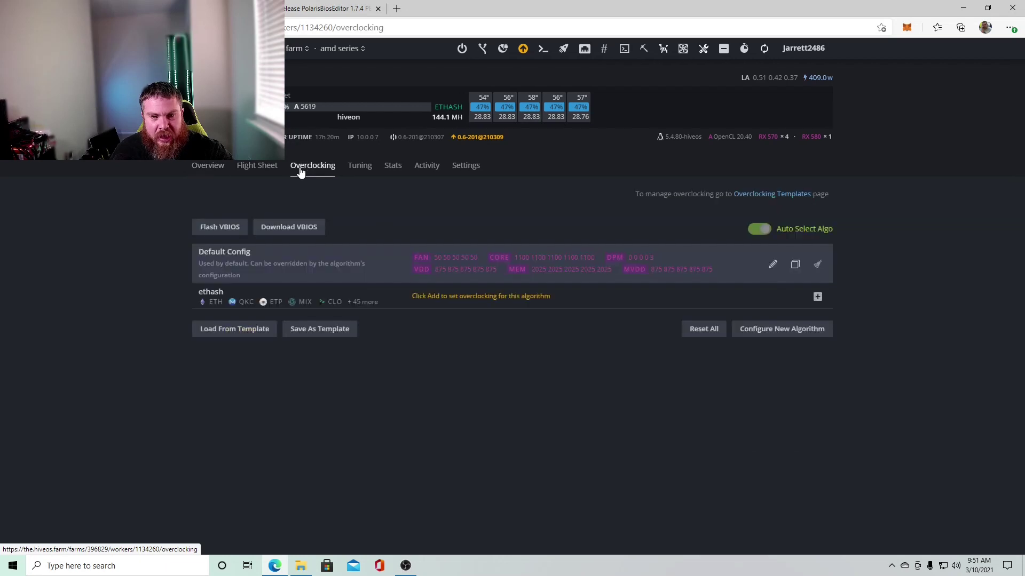
left_click(297, 230)
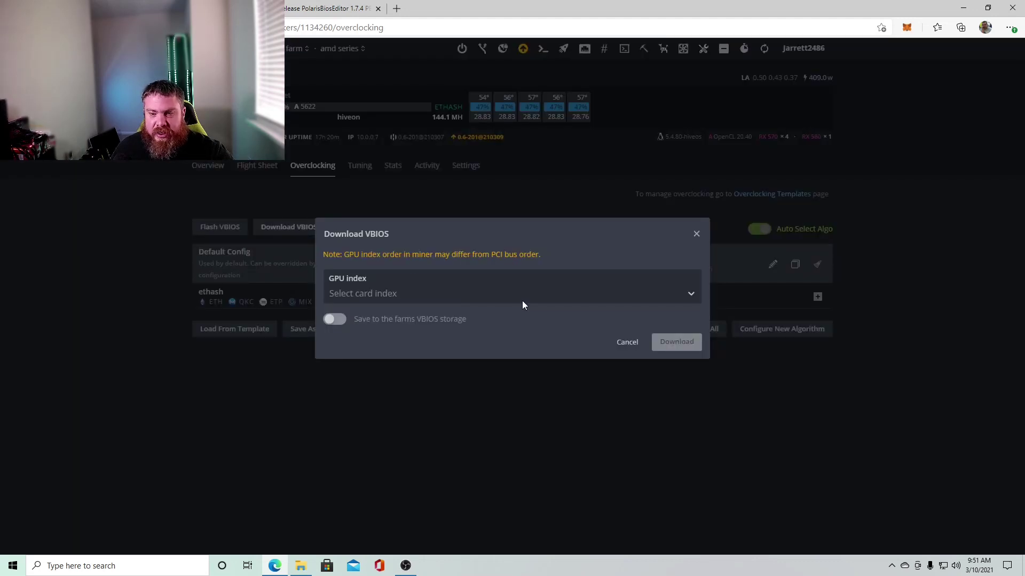
left_click(697, 236)
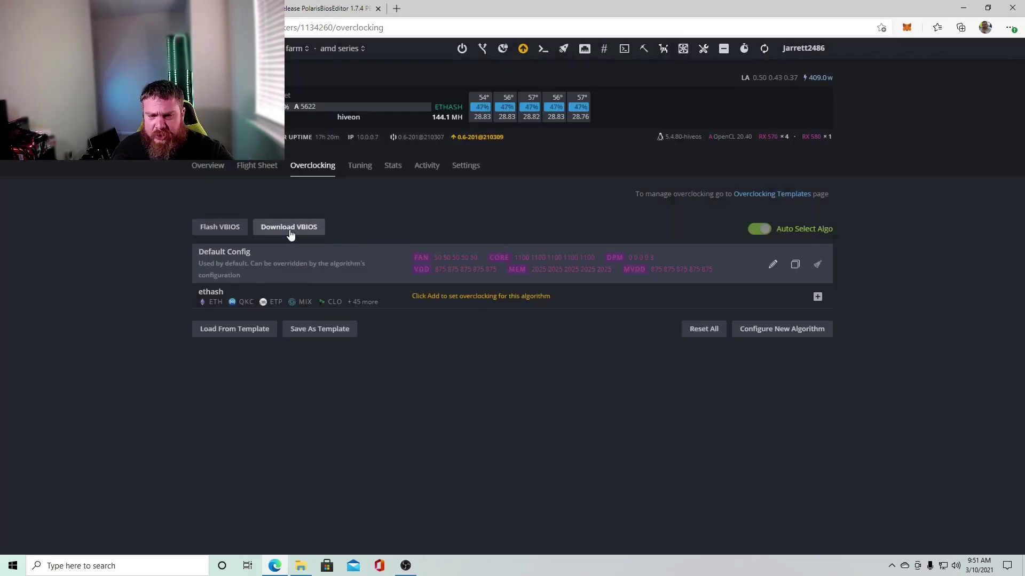
- Check the Miner Actions menu and the VBIOS GPU index list, then bring up Miner Actions again
left_click(644, 49)
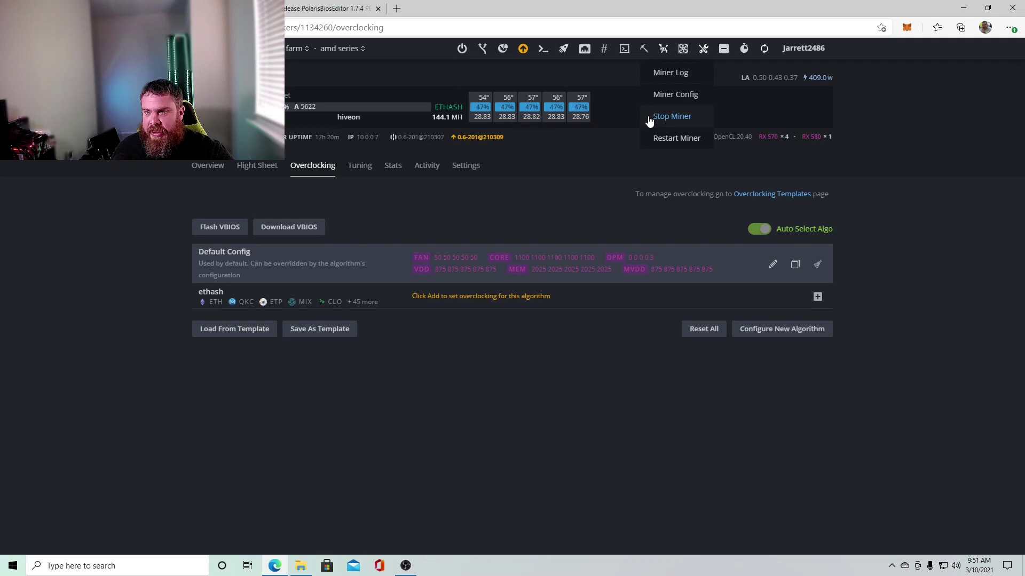
left_click(504, 206)
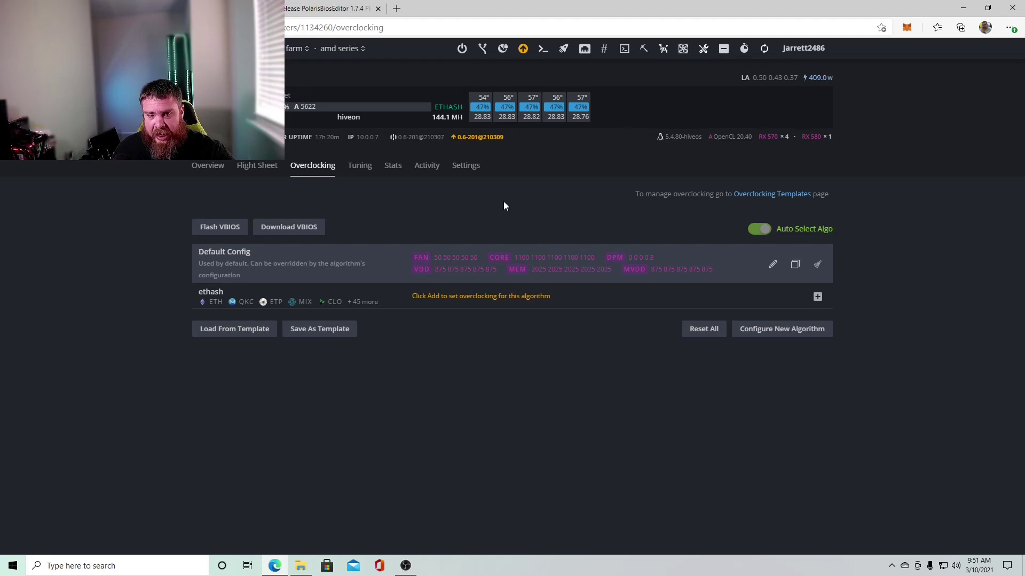
left_click(287, 228)
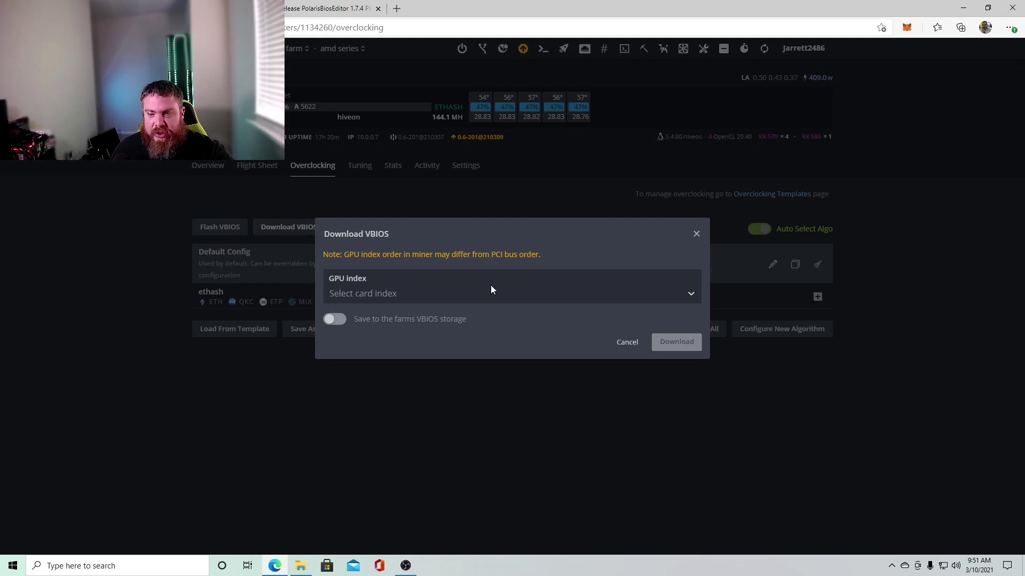
left_click(693, 297)
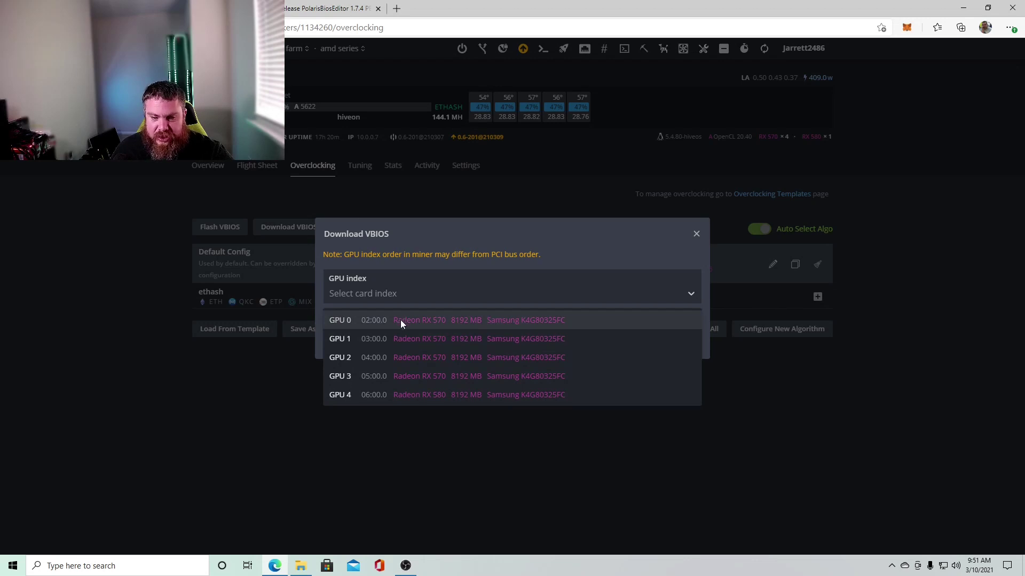
left_click(696, 235)
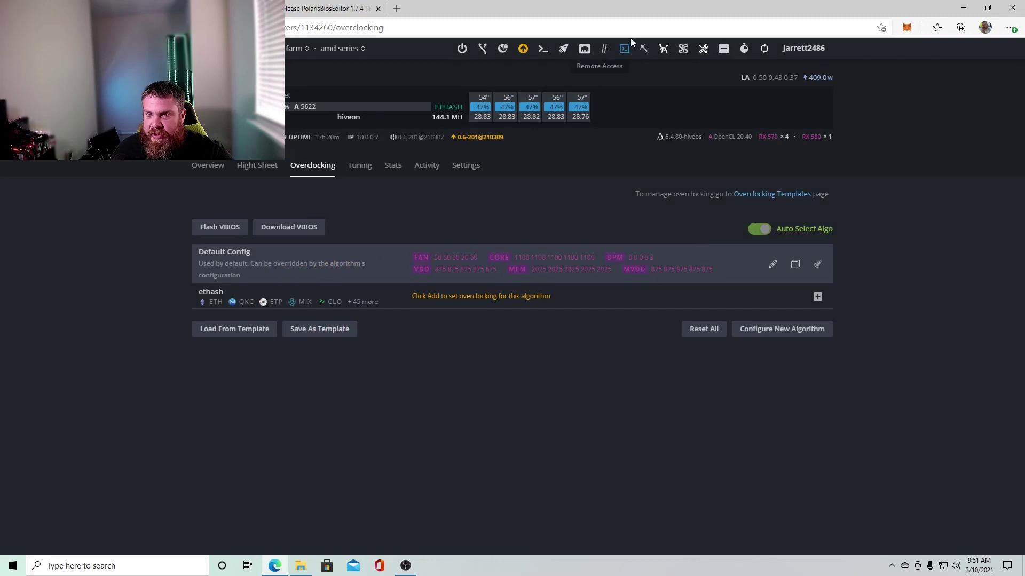
left_click(646, 50)
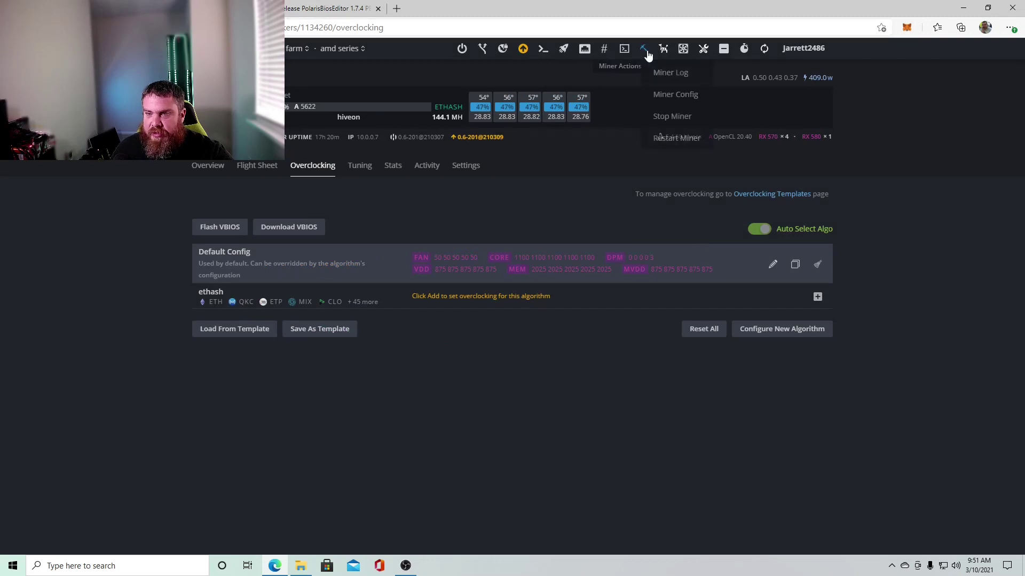
- Stop the miner, then download GPU 0's RX 570 vBIOS, also saving it to farm VBIOS storage
left_click(662, 121)
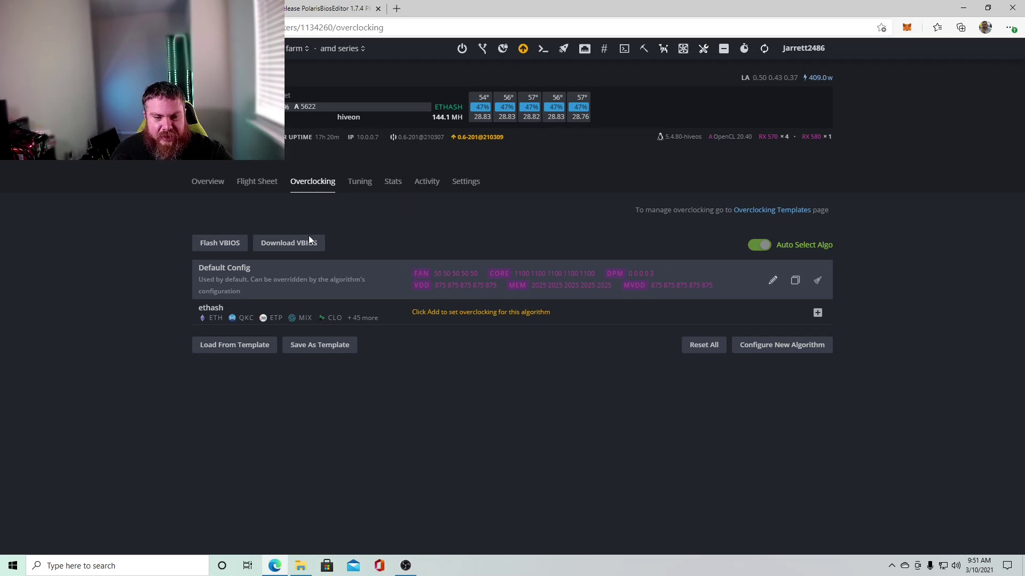
left_click(299, 249)
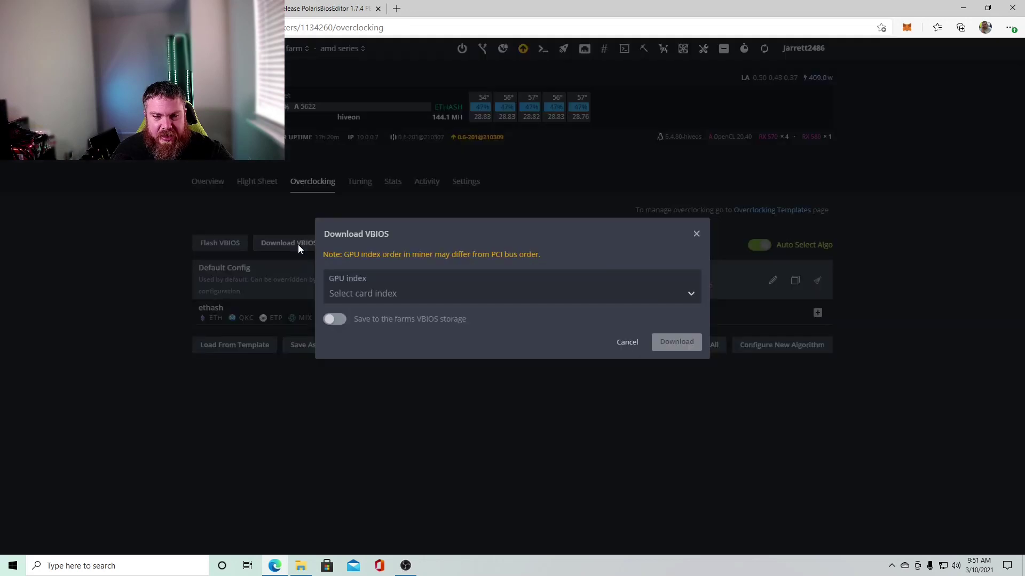
left_click(691, 294)
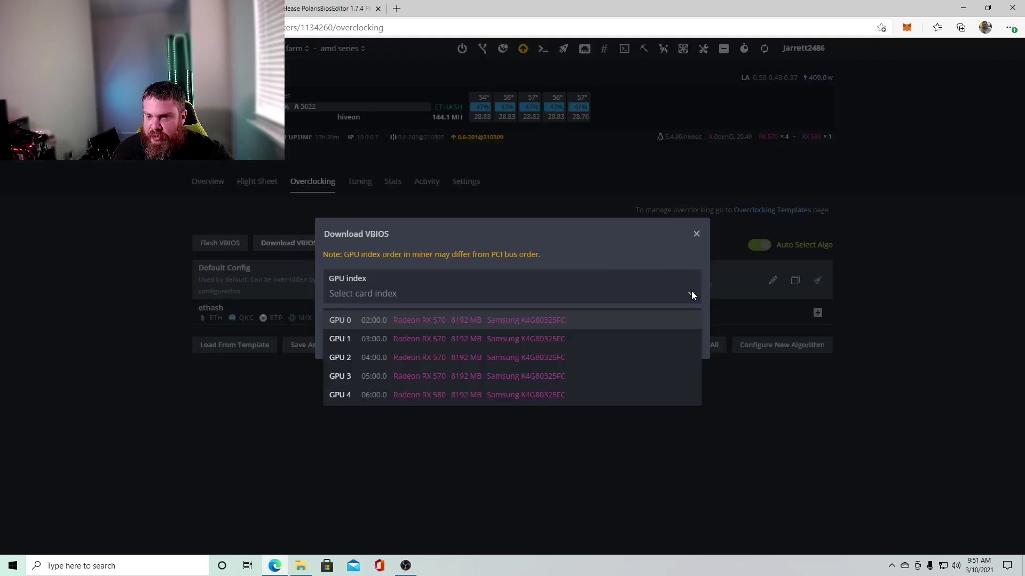
left_click(432, 323)
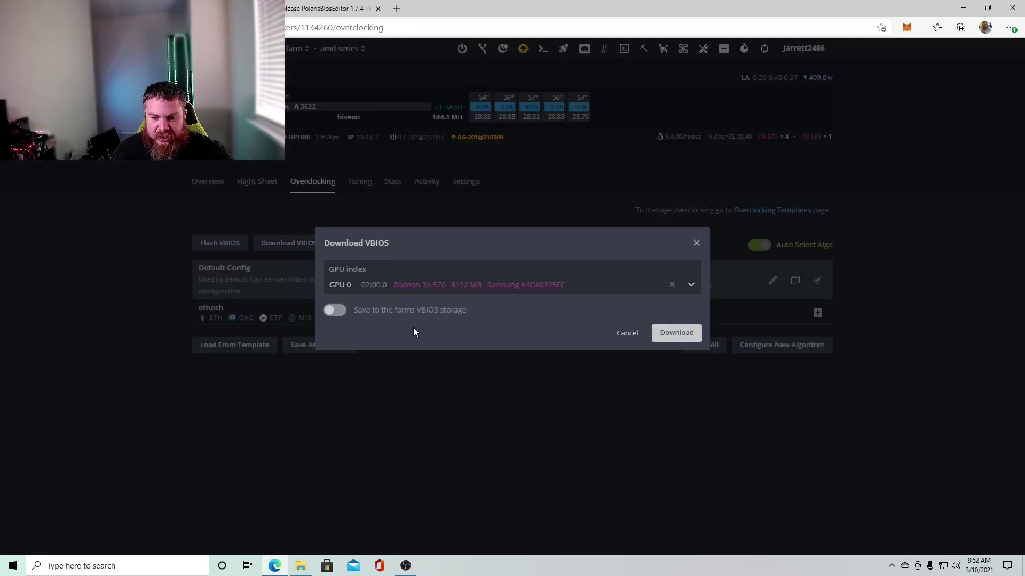
left_click(339, 312)
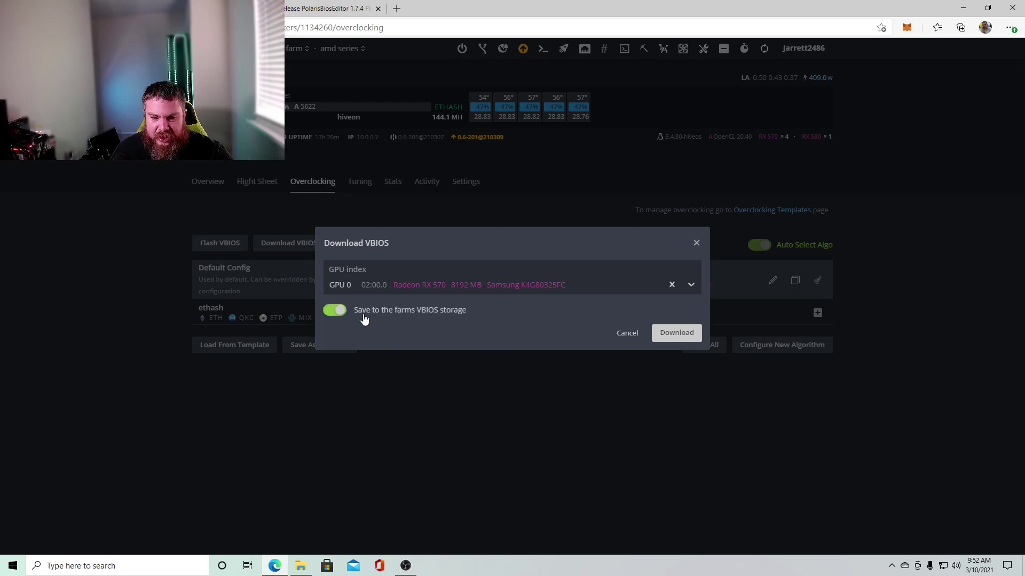
left_click(667, 339)
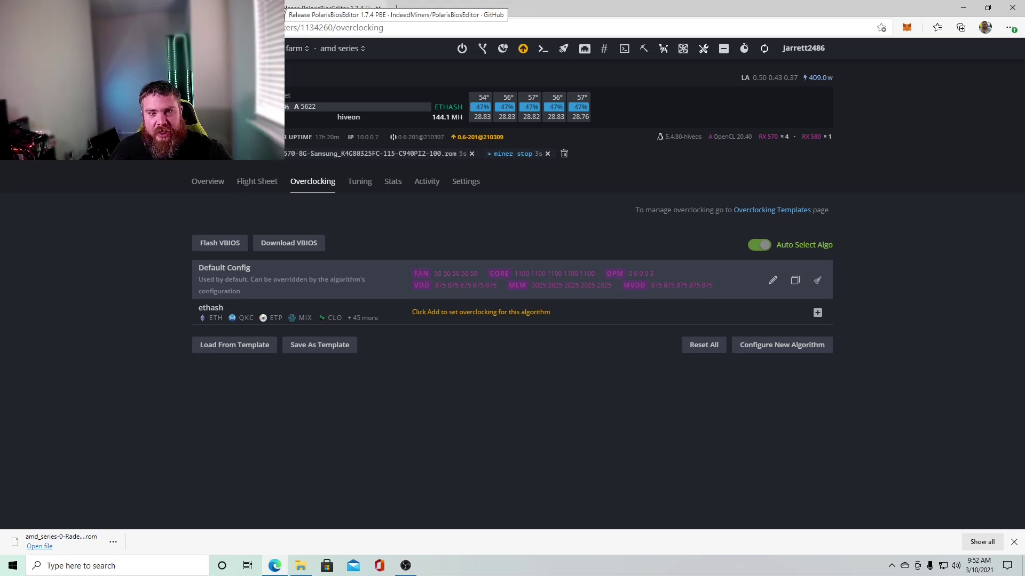
- On the 1.7.4 release page, confirm the ROM is in Downloads and fetch PolarisBiosEditor1.7.4.zip
left_click(284, 10)
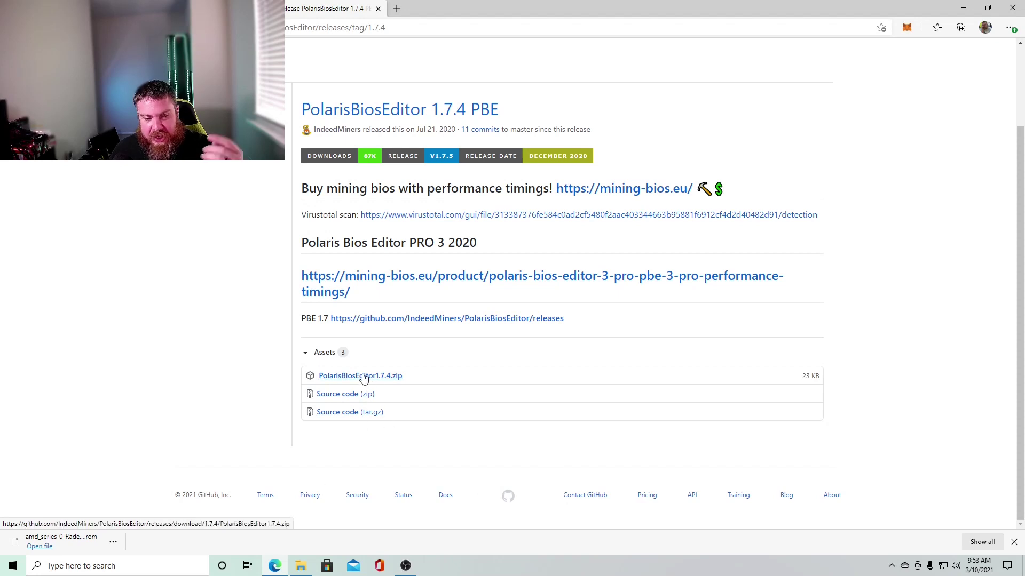
left_click(303, 570)
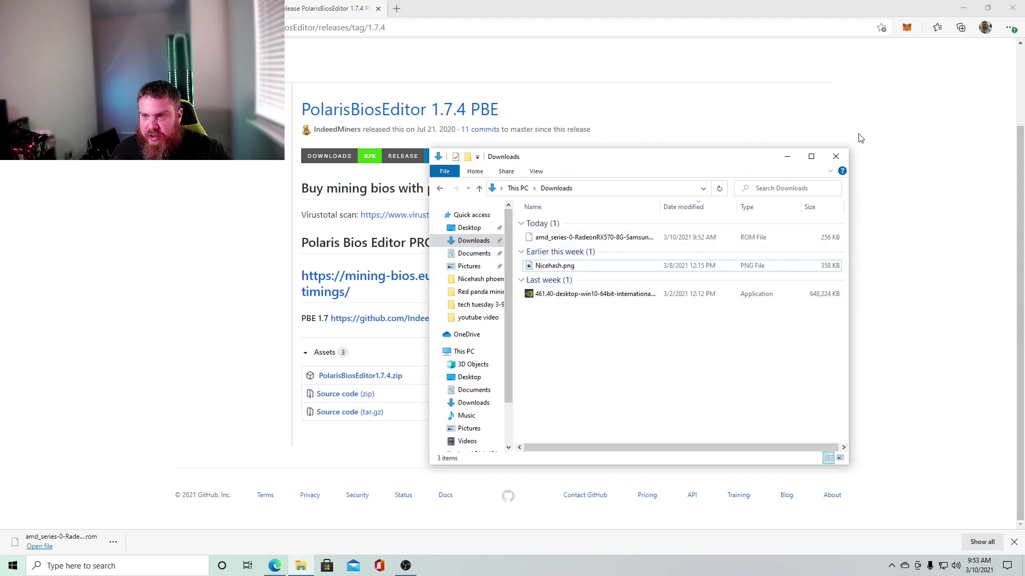
left_click(835, 157)
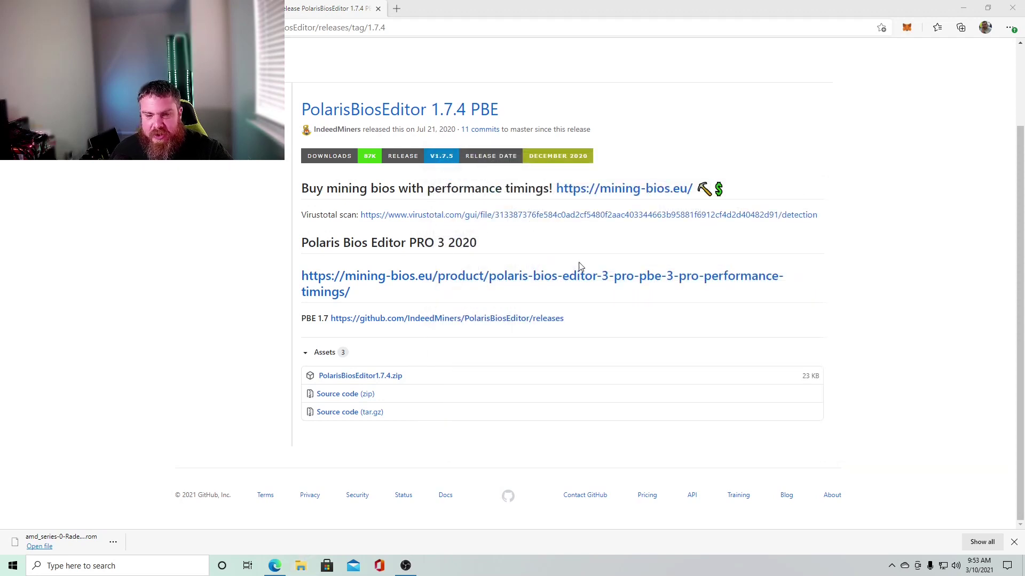
left_click(350, 380)
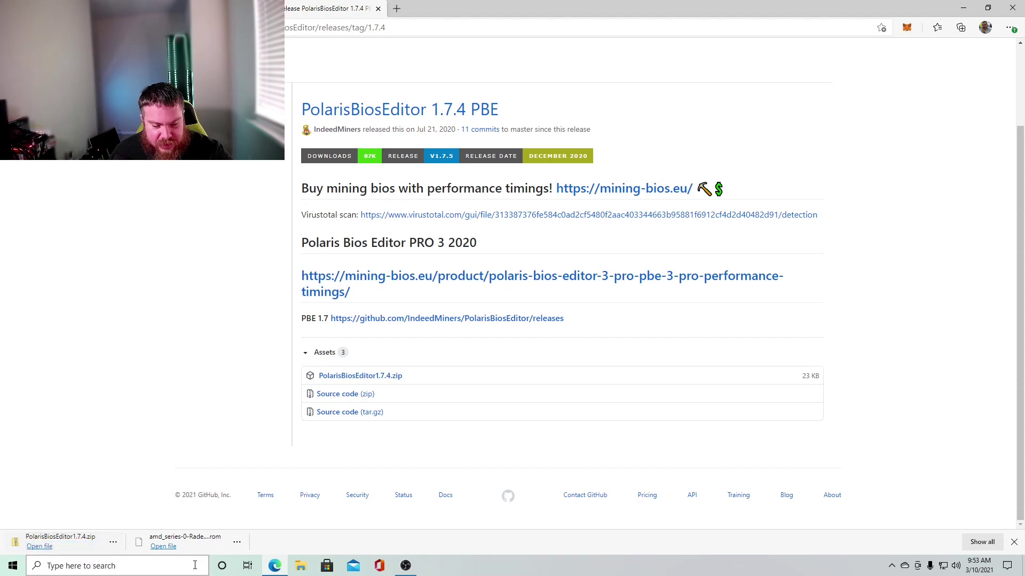
- Open Downloads in File Explorer and start Extract All on the PolarisBiosEditor1.7.4 zip
left_click(301, 566)
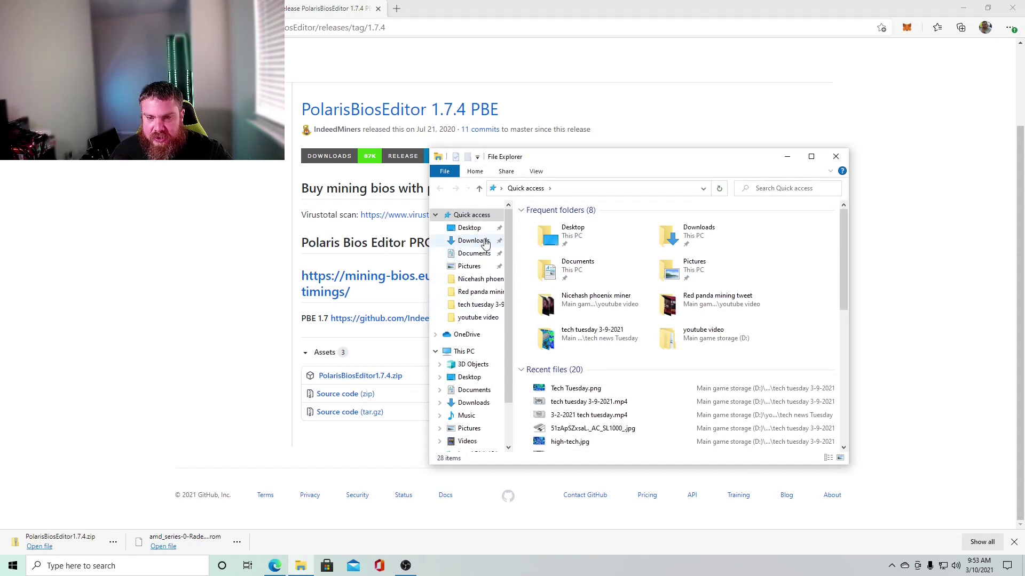
left_click(478, 241)
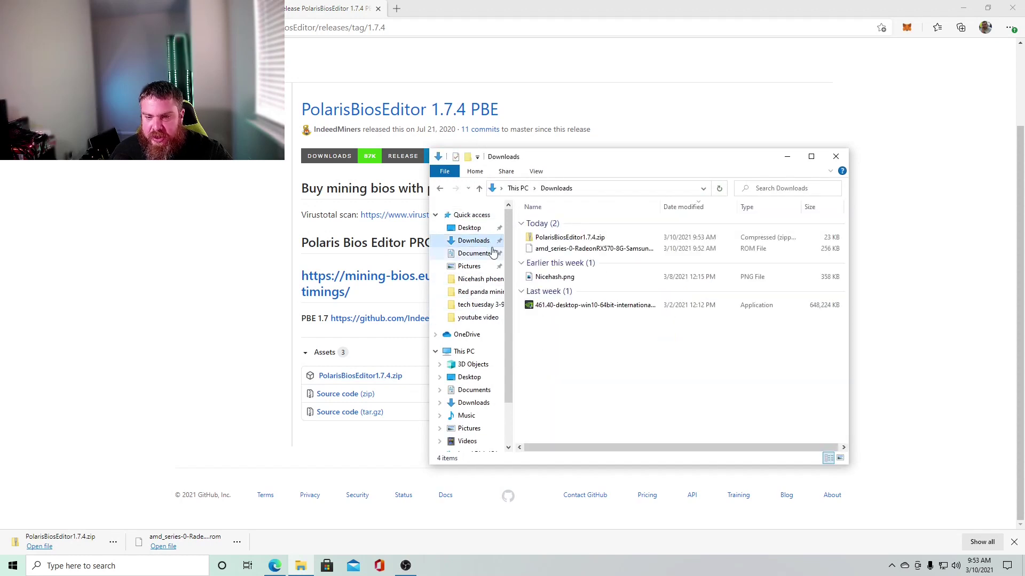
right_click(560, 241)
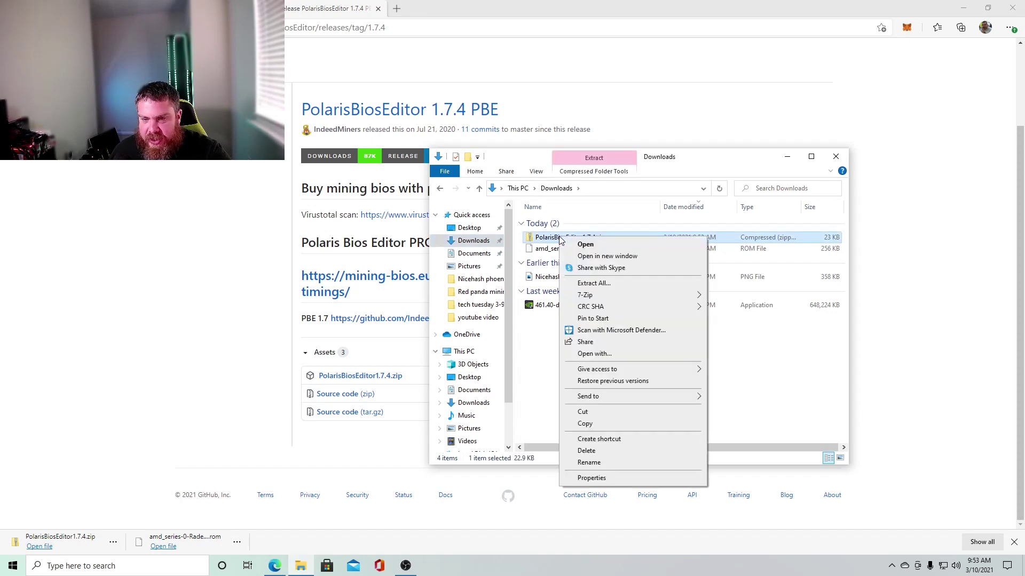
left_click(584, 283)
- Set Desktop > bios hive os as the destination and extract the editor there
left_click(622, 238)
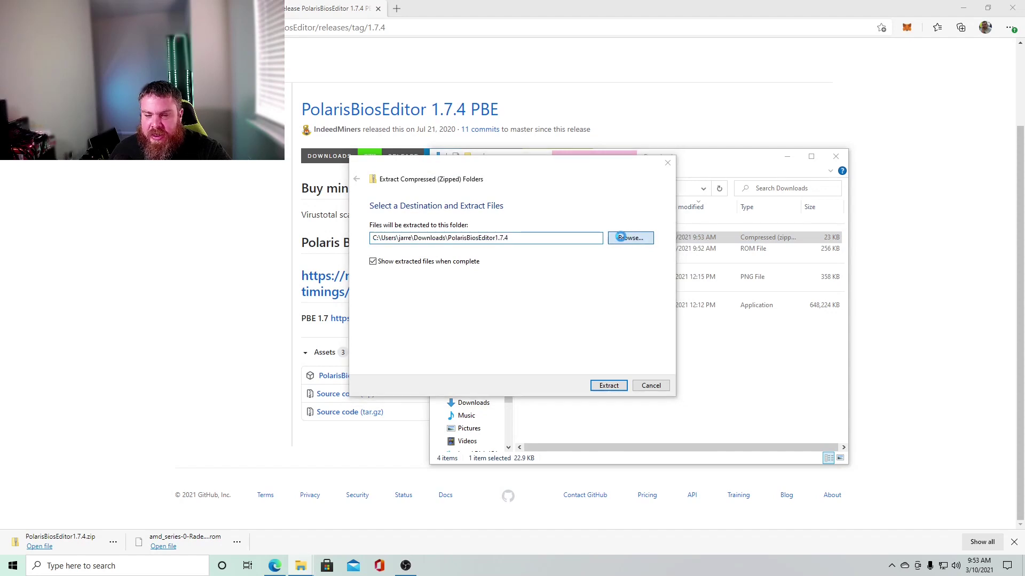
left_click(404, 200)
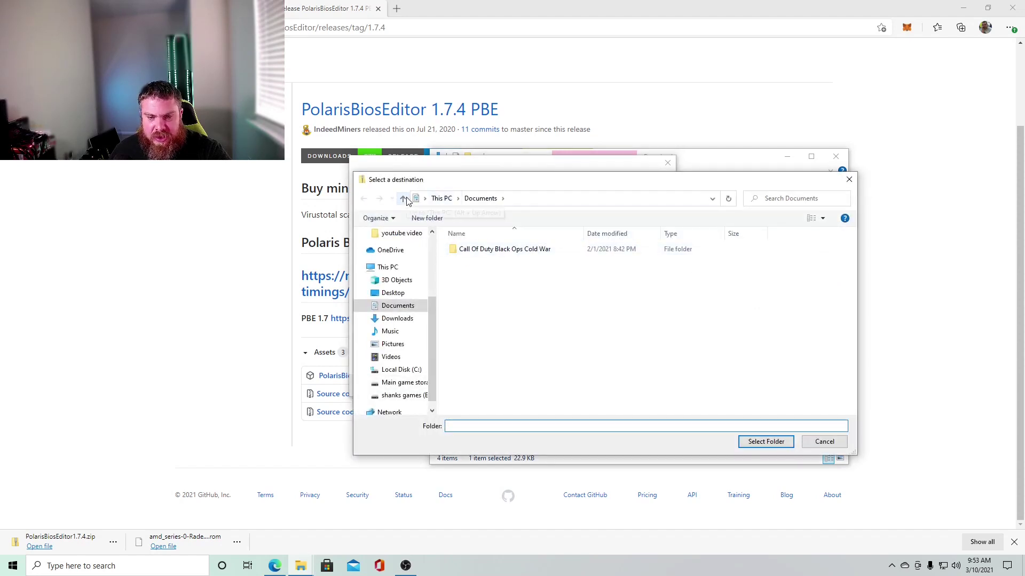
left_click(404, 199)
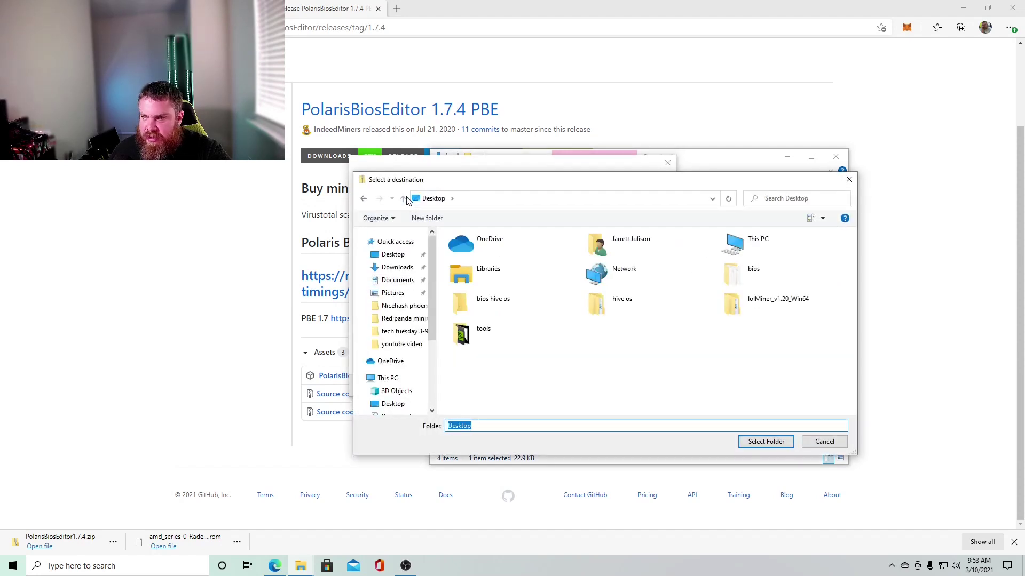
scroll(401, 359, "down", 1)
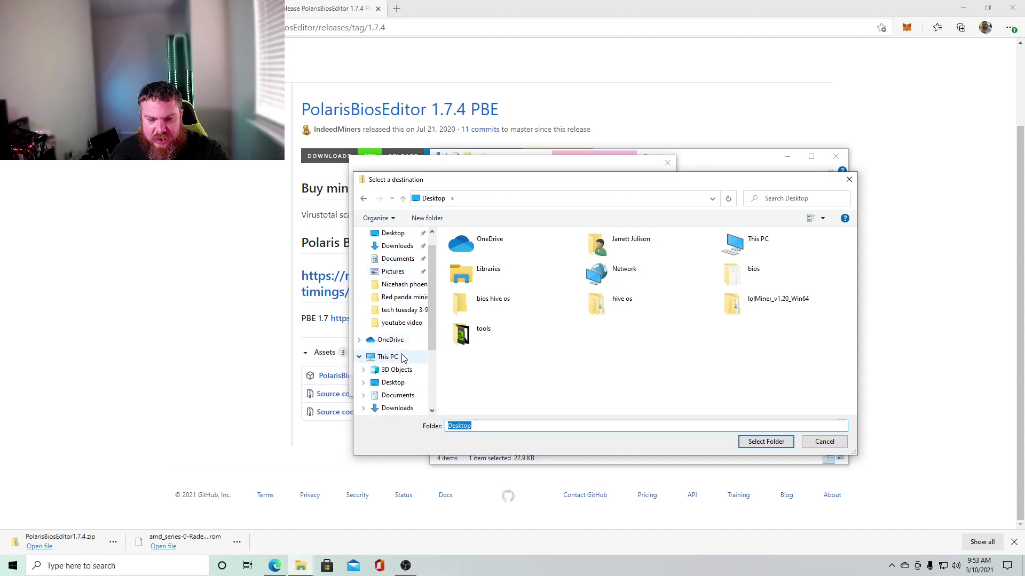
left_click(391, 383)
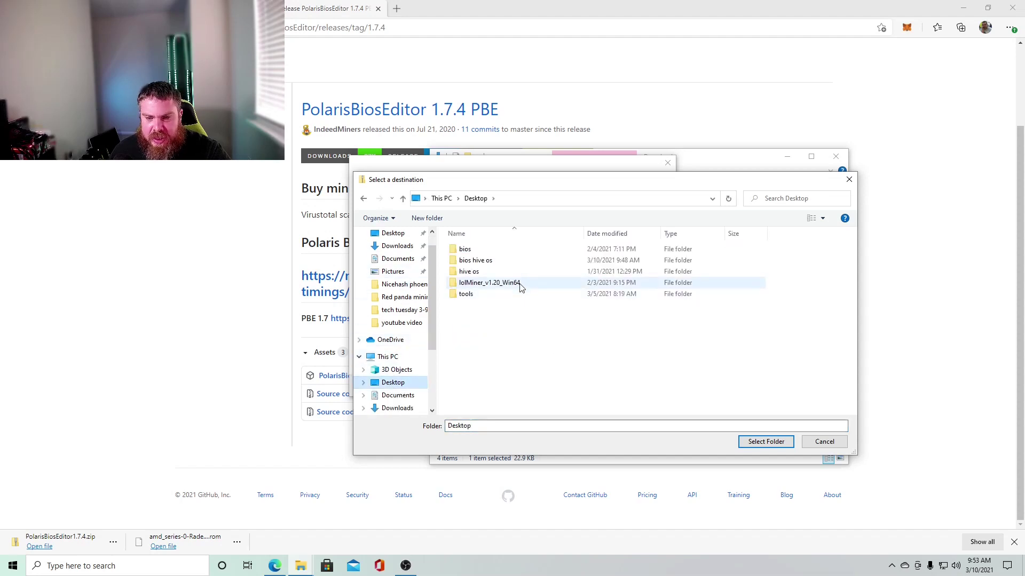
left_click(497, 262)
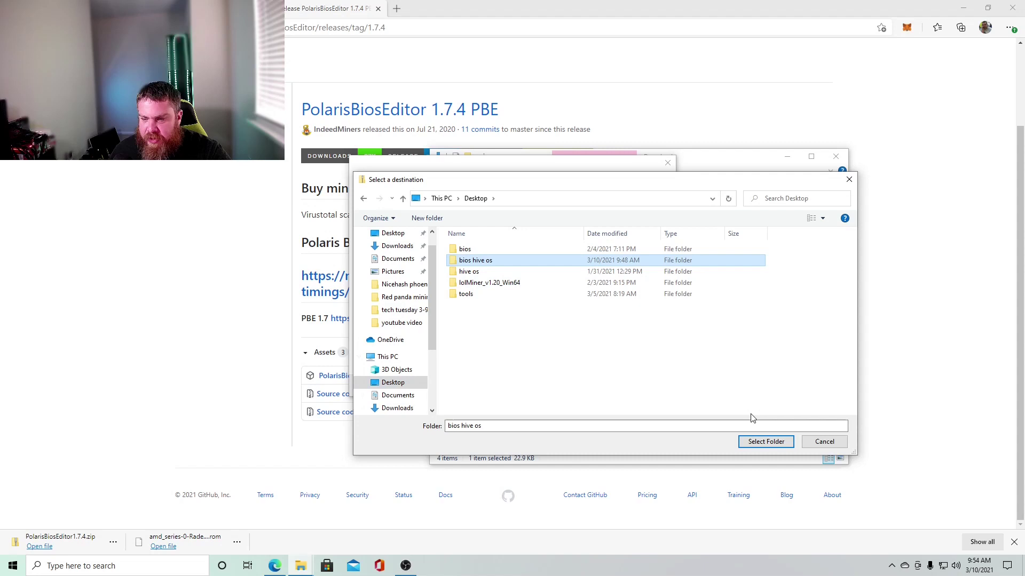
left_click(760, 442)
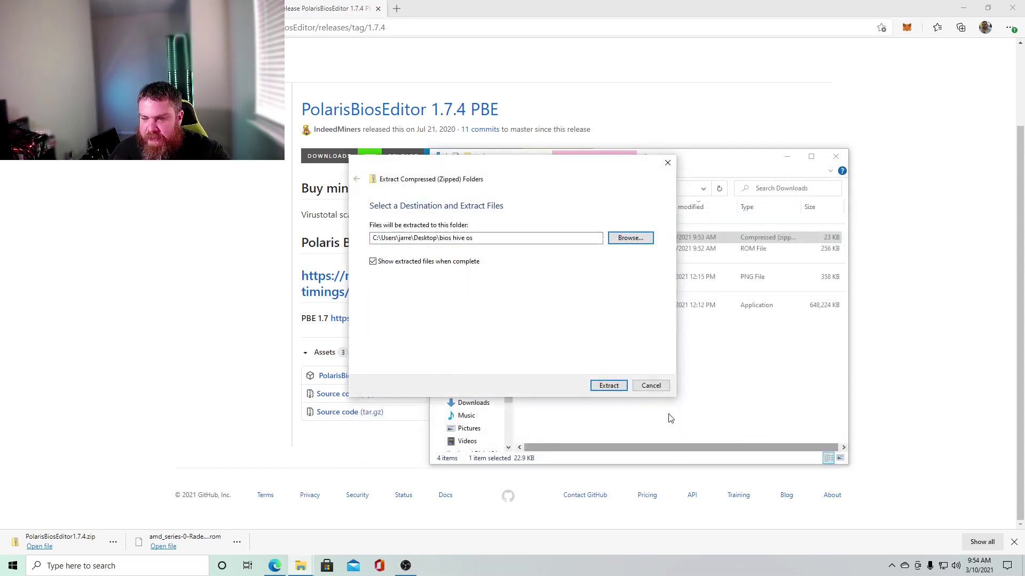
left_click(610, 387)
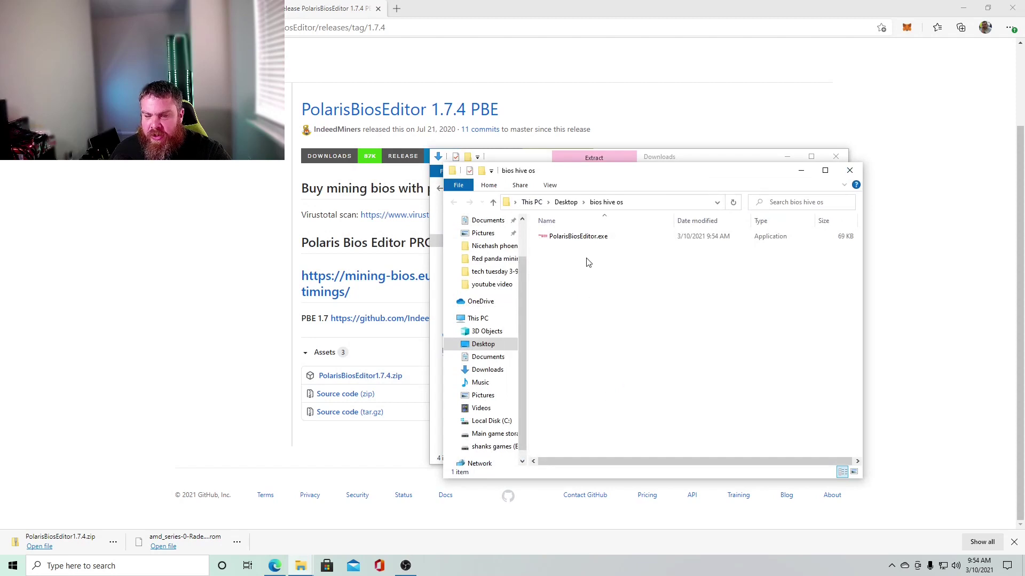
- Cut the downloaded RX 570 ROM file from the Downloads folder
left_click_drag(689, 177, 680, 219)
scroll(480, 297, "up", 1)
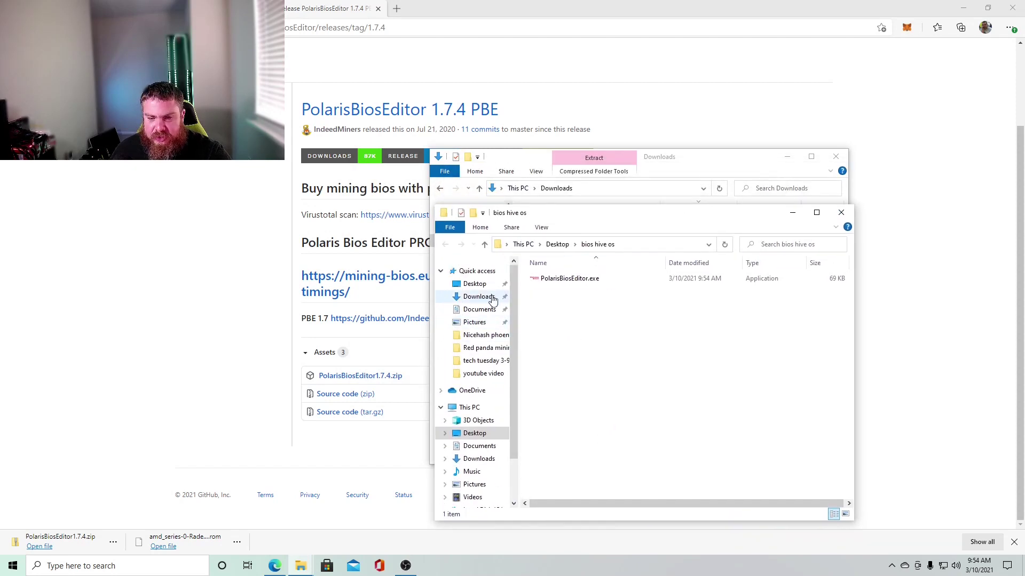
left_click(491, 298)
left_click(590, 307)
right_click(590, 308)
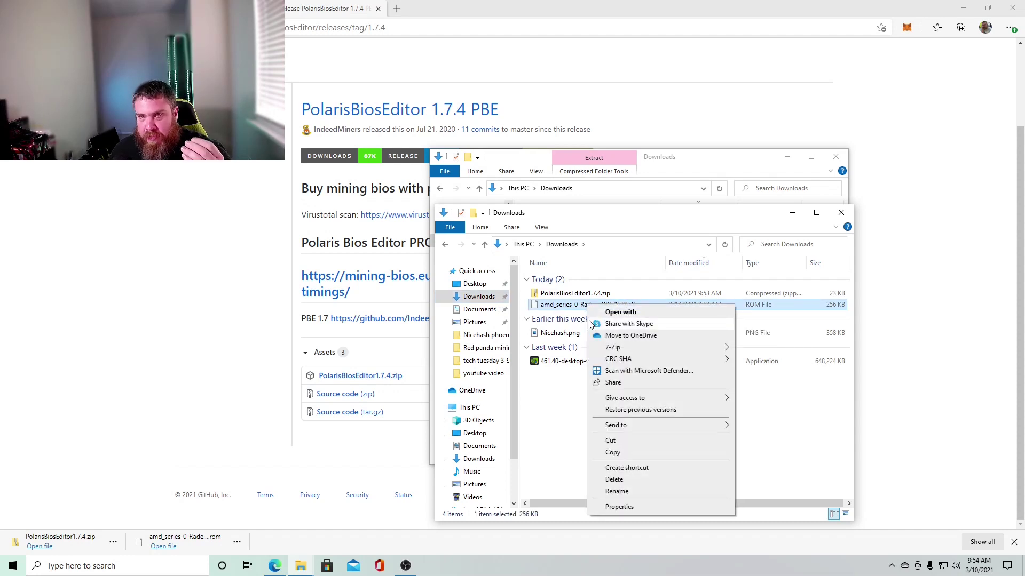
left_click(622, 442)
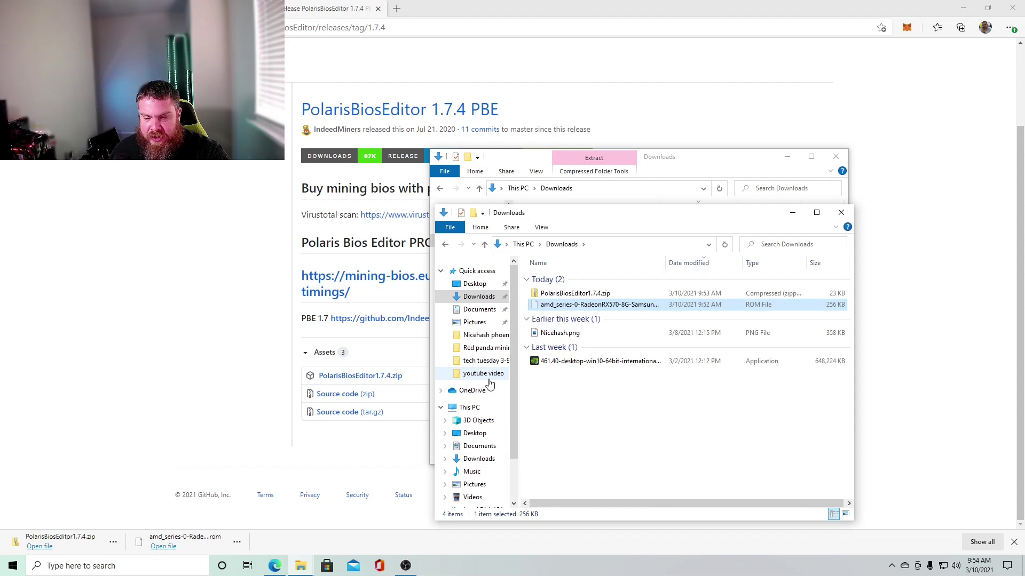
- Paste the ROM into the Desktop's bios hive os folder beside PolarisBiosEditor.exe
left_click(486, 436)
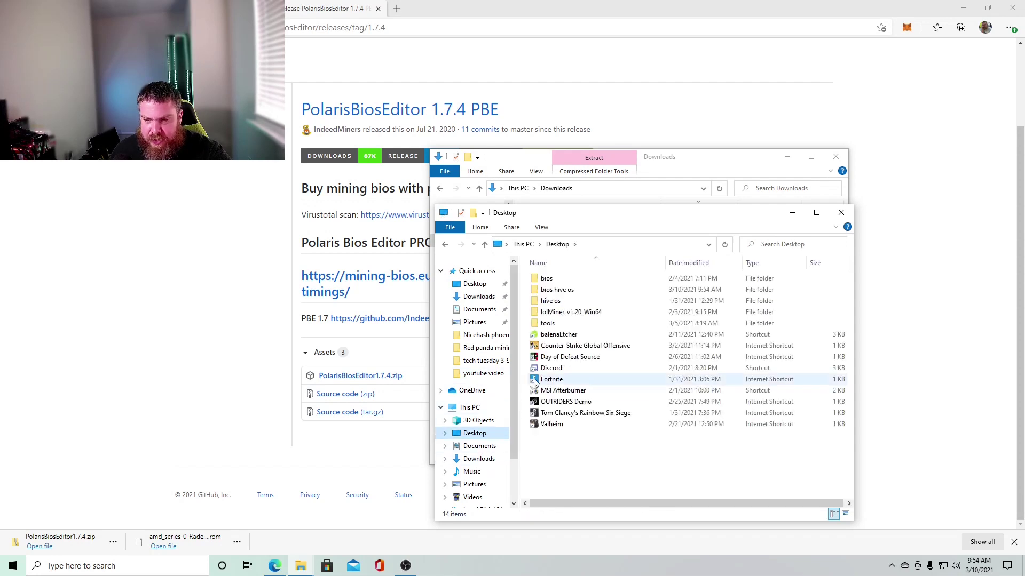
double_click(567, 291)
right_click(570, 305)
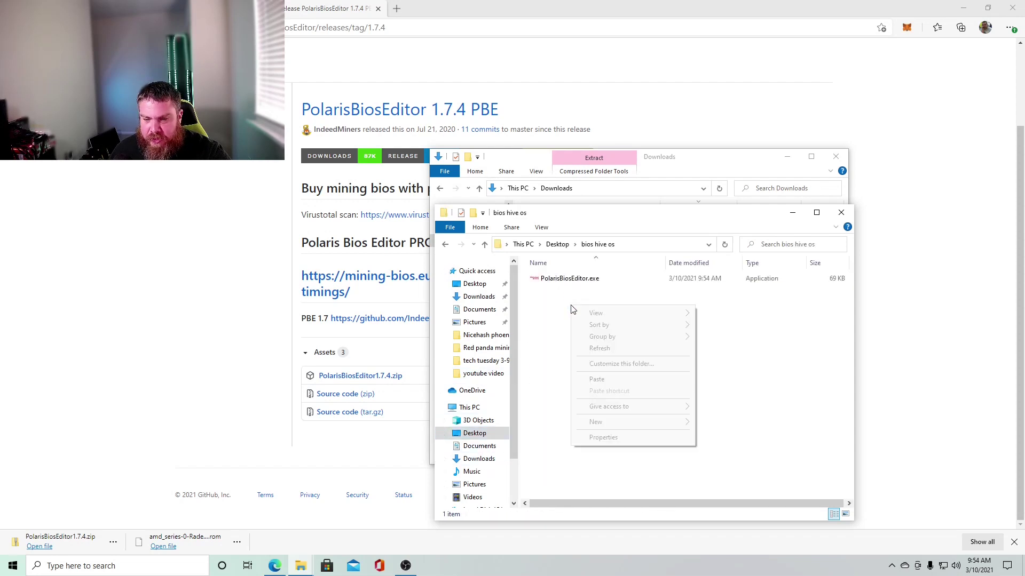
left_click(596, 380)
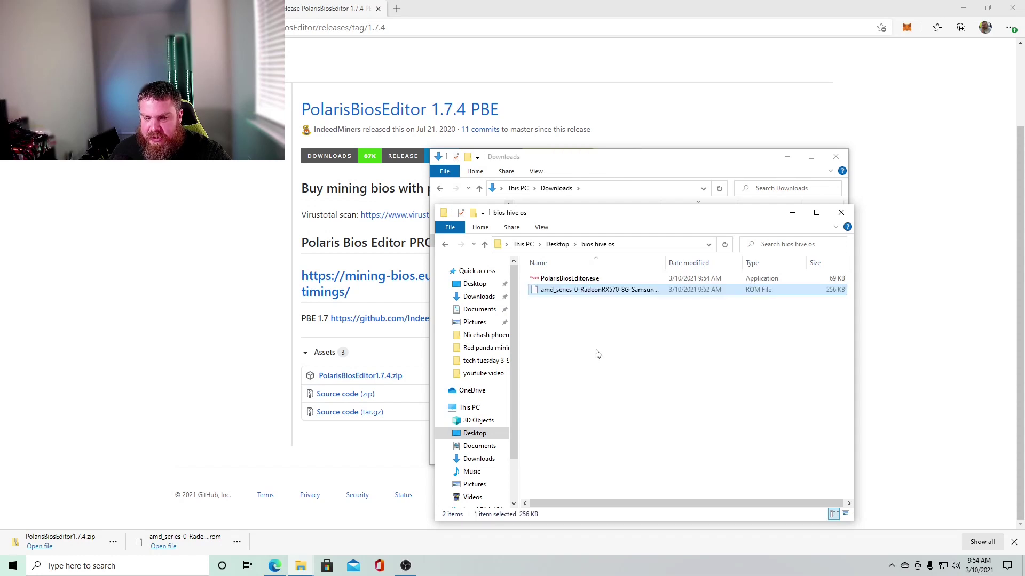
left_click(591, 333)
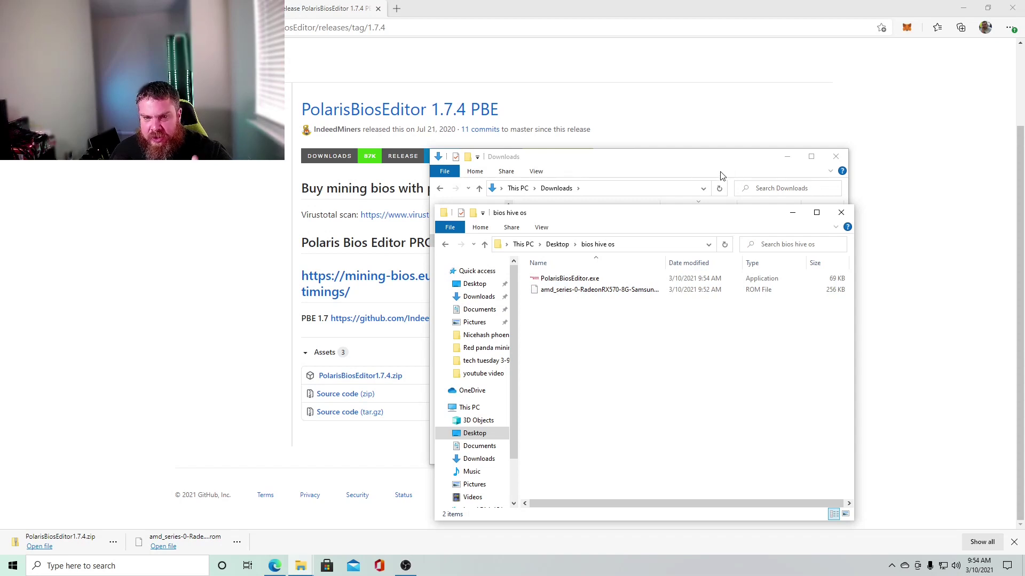
- Close the Downloads window, minimize the browser, and maximize the bios hive os folder
left_click(835, 157)
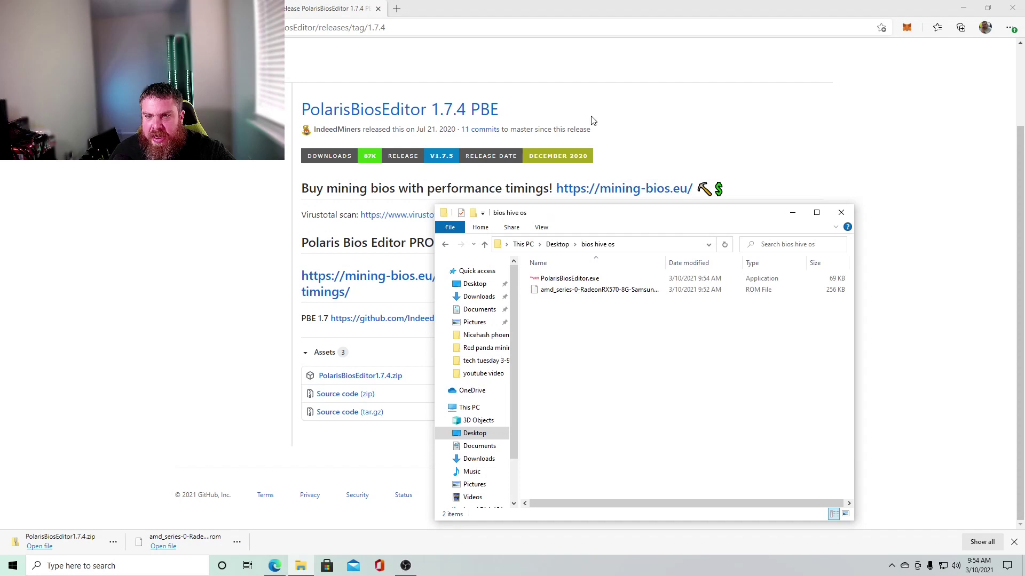
left_click(963, 8)
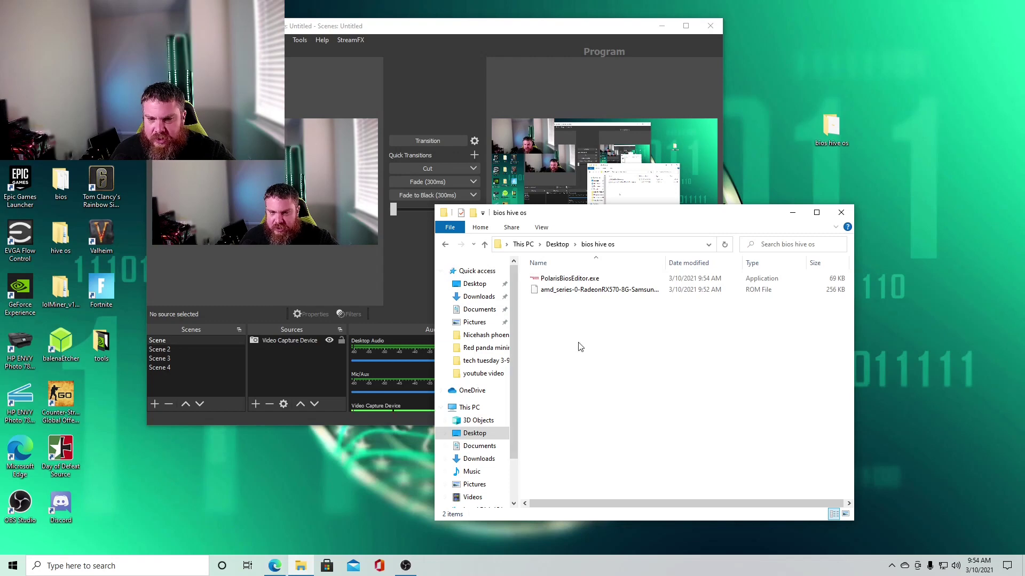
left_click(819, 214)
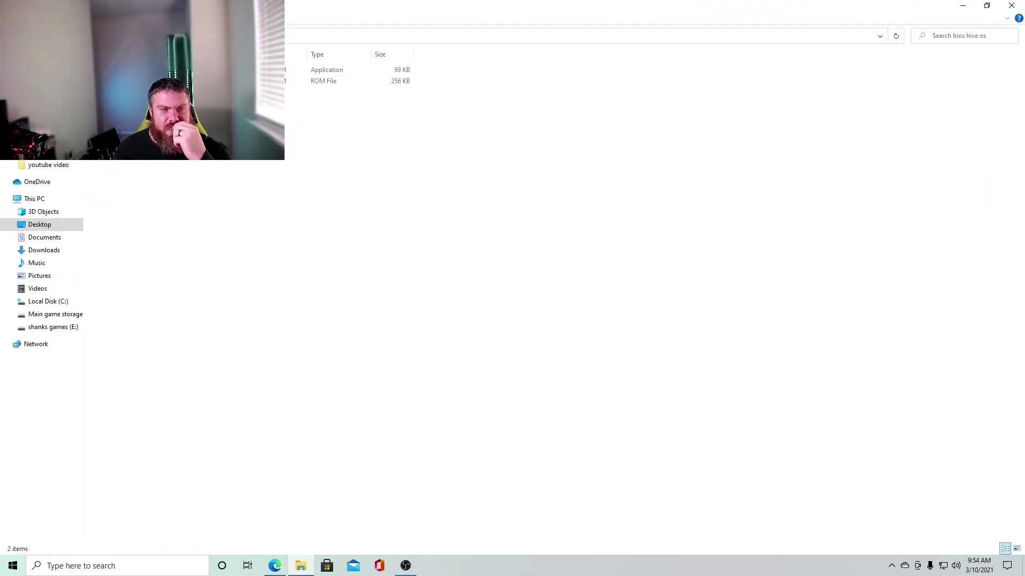
- Launch PolarisBiosEditor.exe, choosing Run anyway at the SmartScreen warning
left_click(240, 70)
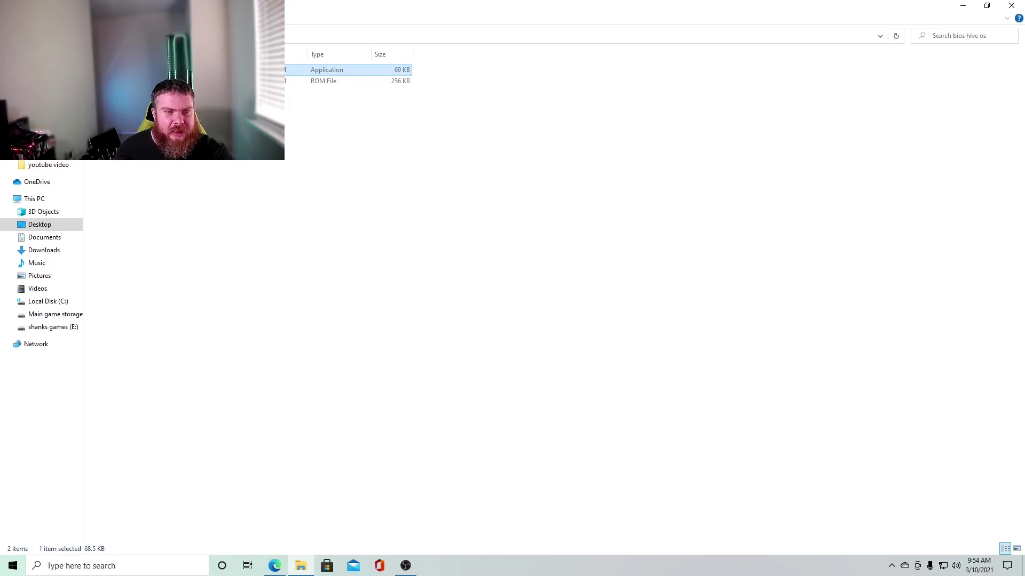
key("Return")
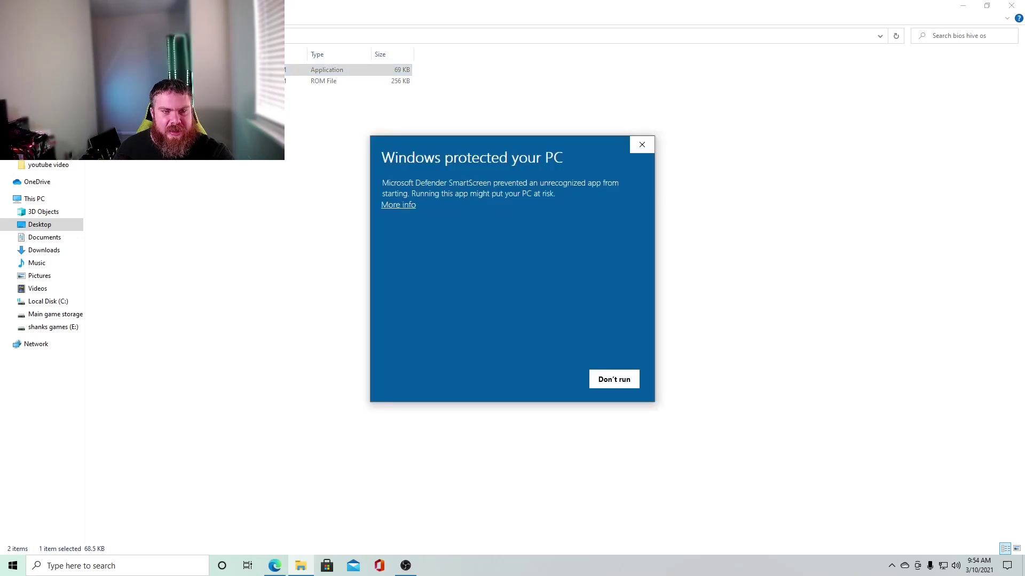
left_click(404, 206)
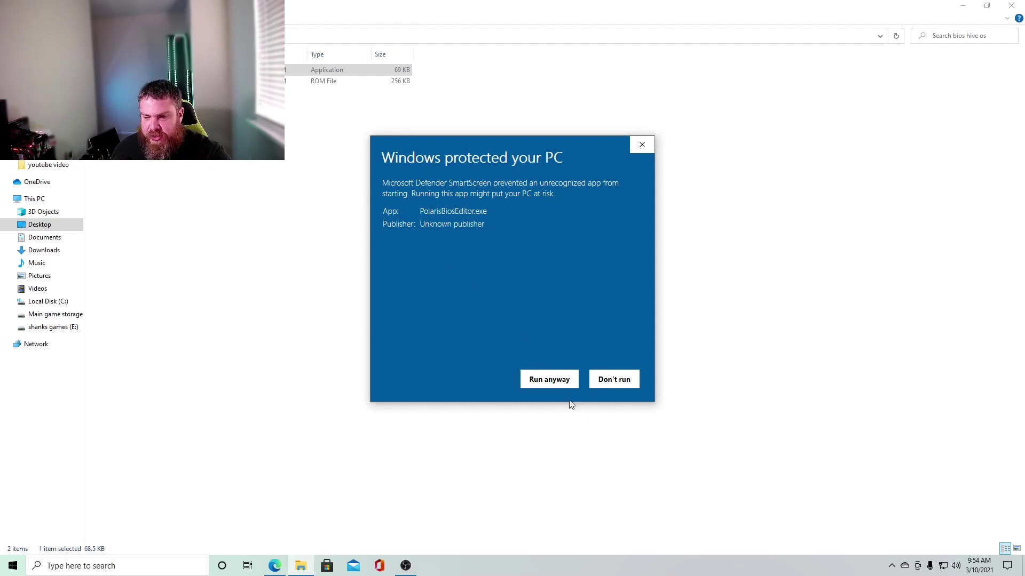
left_click(565, 385)
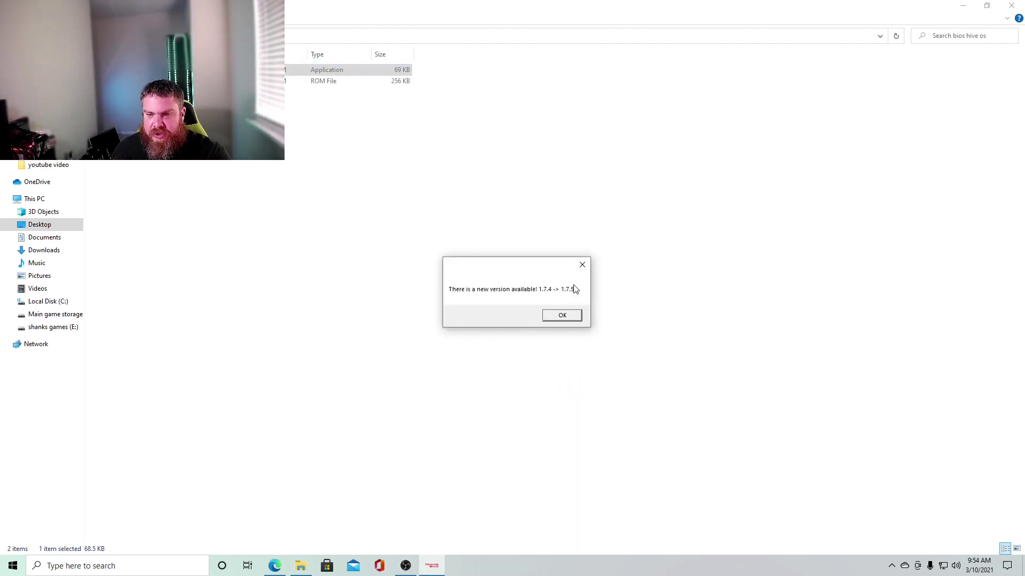
- Dismiss the version 1.7.5 notice and the developer's message to reach the empty editor
left_click(562, 315)
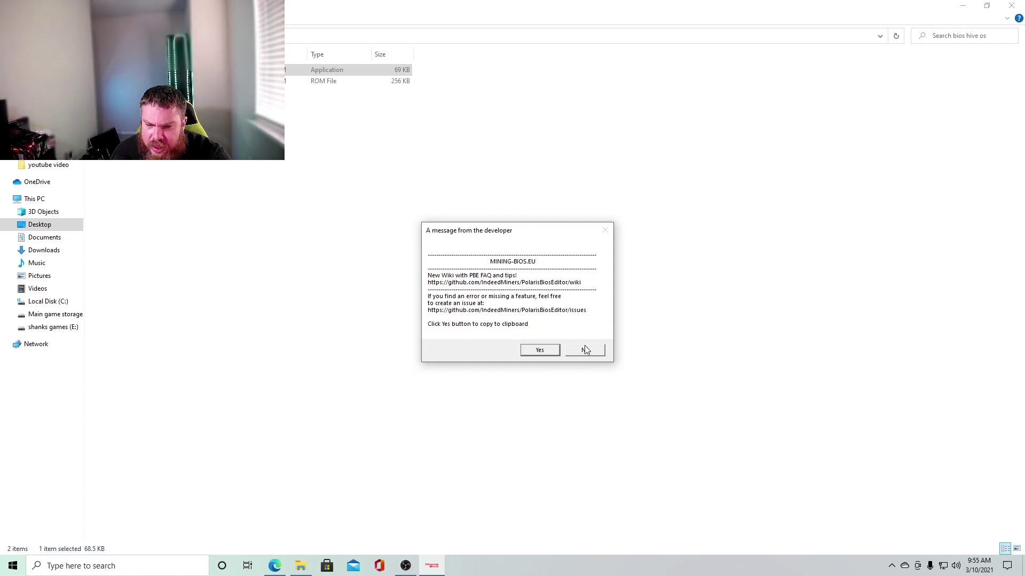
left_click(550, 354)
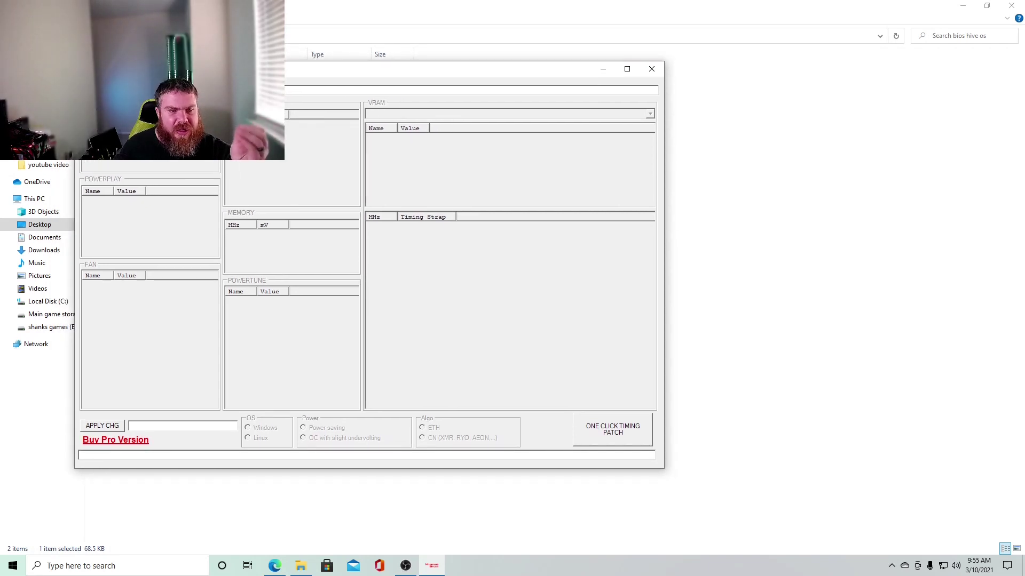
- Open the RX570 Samsung ROM from Desktop > bios hive os via Open BIOS
left_click(101, 90)
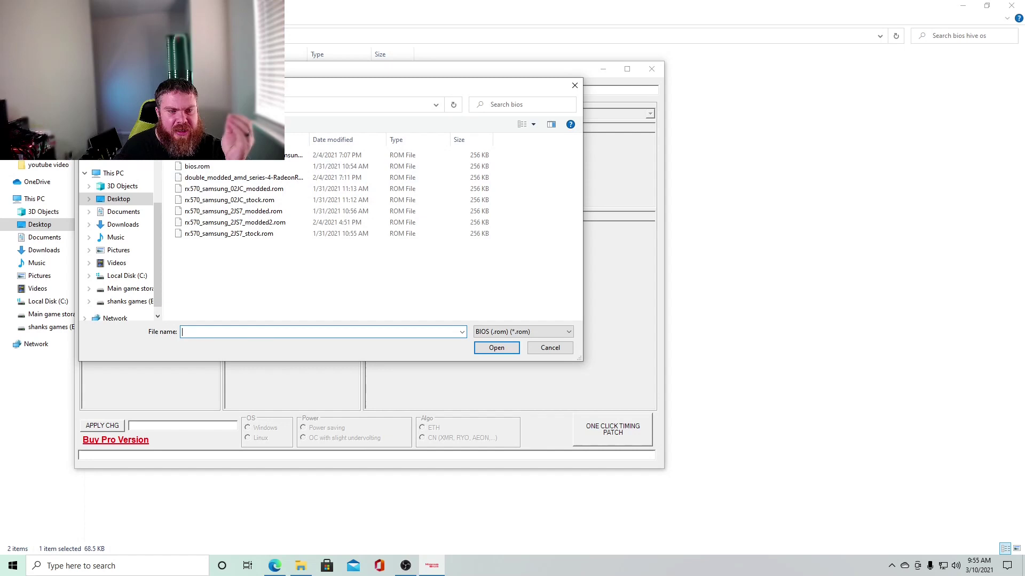
left_click(118, 199)
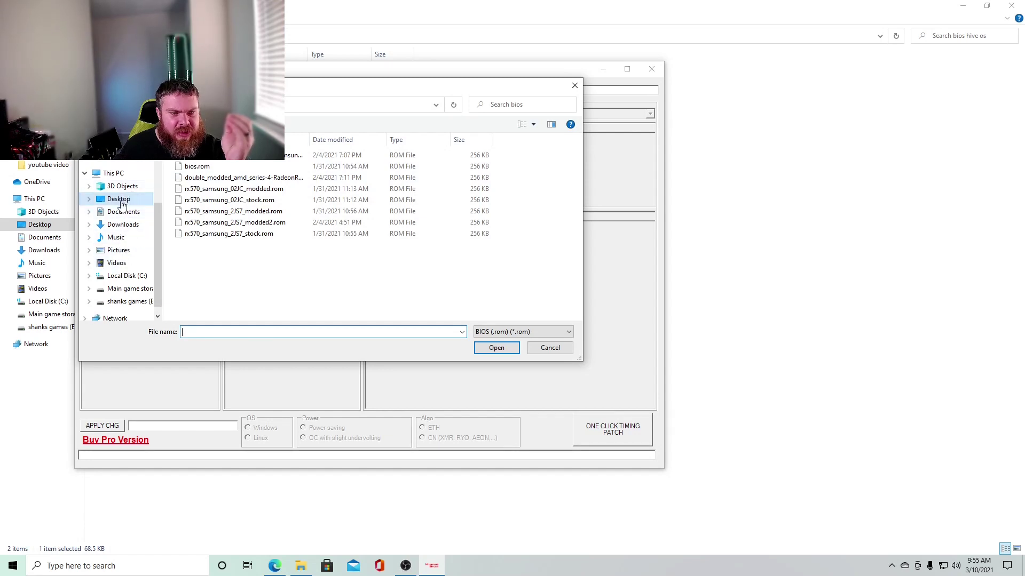
double_click(193, 167)
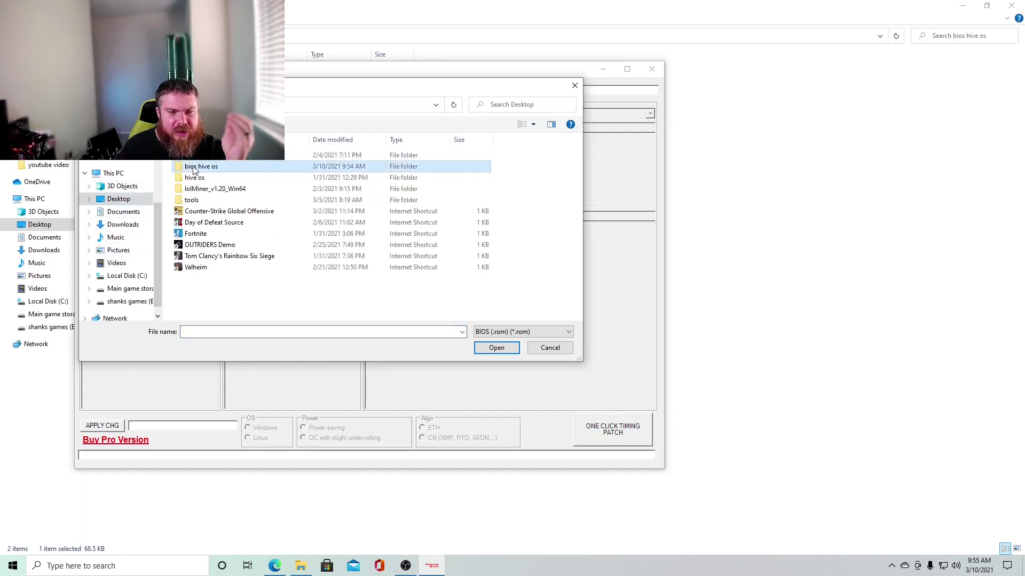
left_click(217, 158)
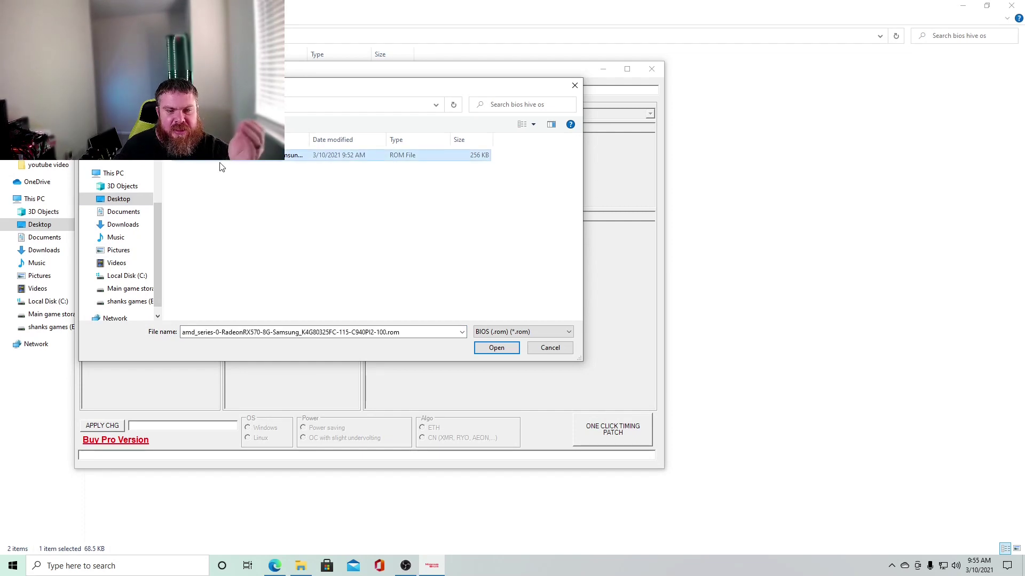
left_click(504, 350)
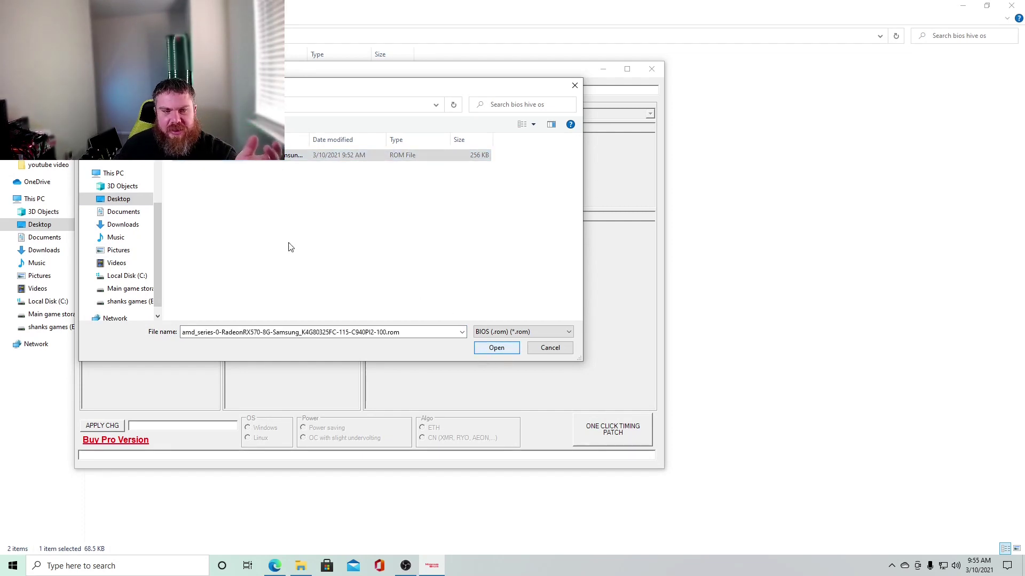
left_click(496, 348)
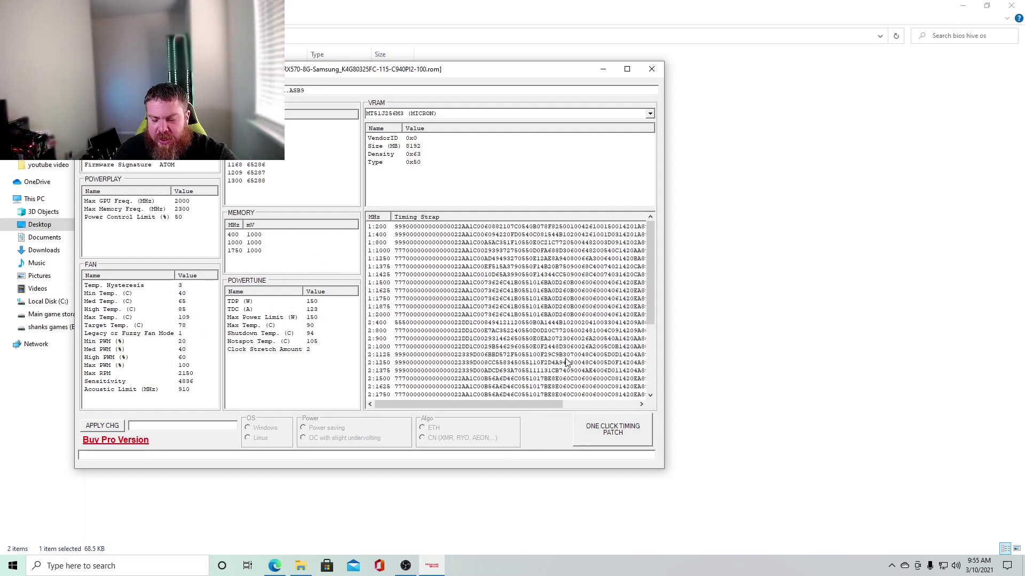
- Run the one-click timing patch, accepting Samsung, Universal Hynix and Good Micron timings, declining Pro
left_click(632, 431)
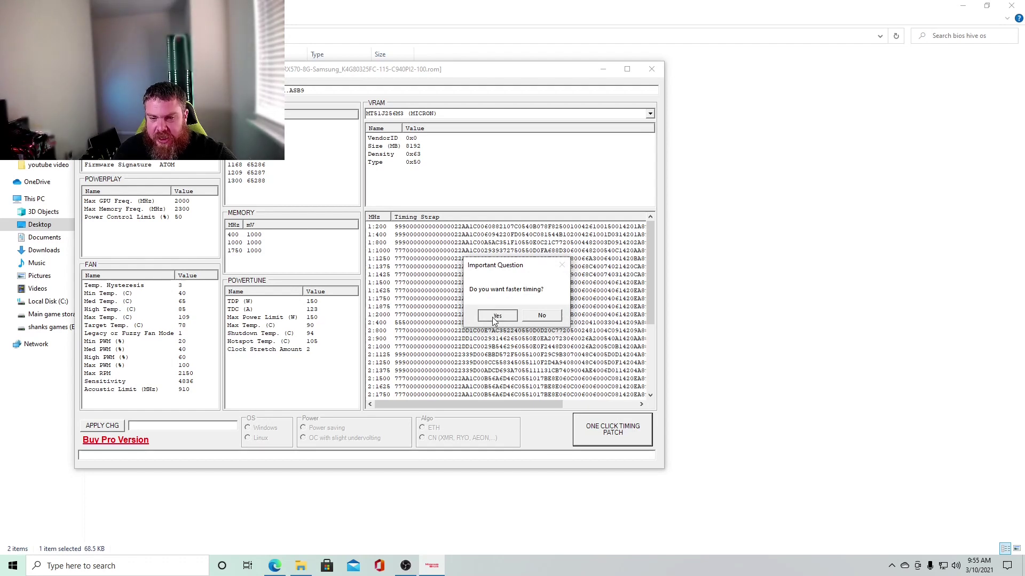
left_click(496, 316)
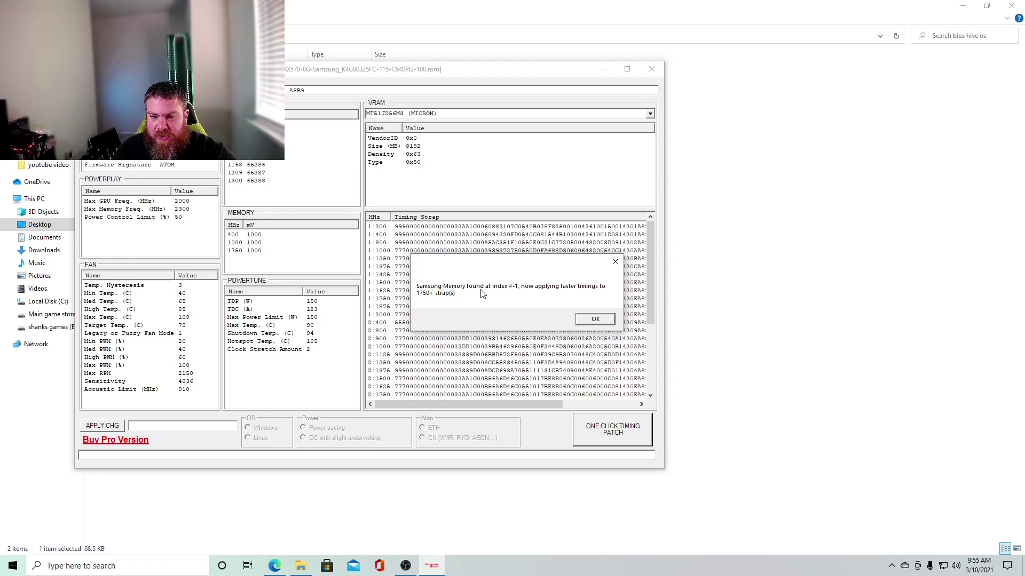
left_click(594, 319)
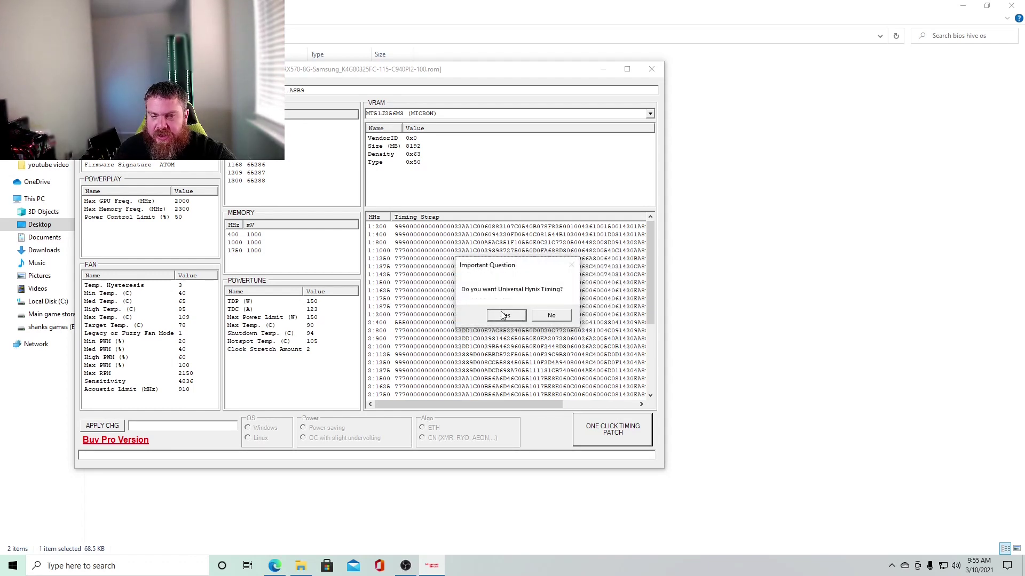
left_click(504, 315)
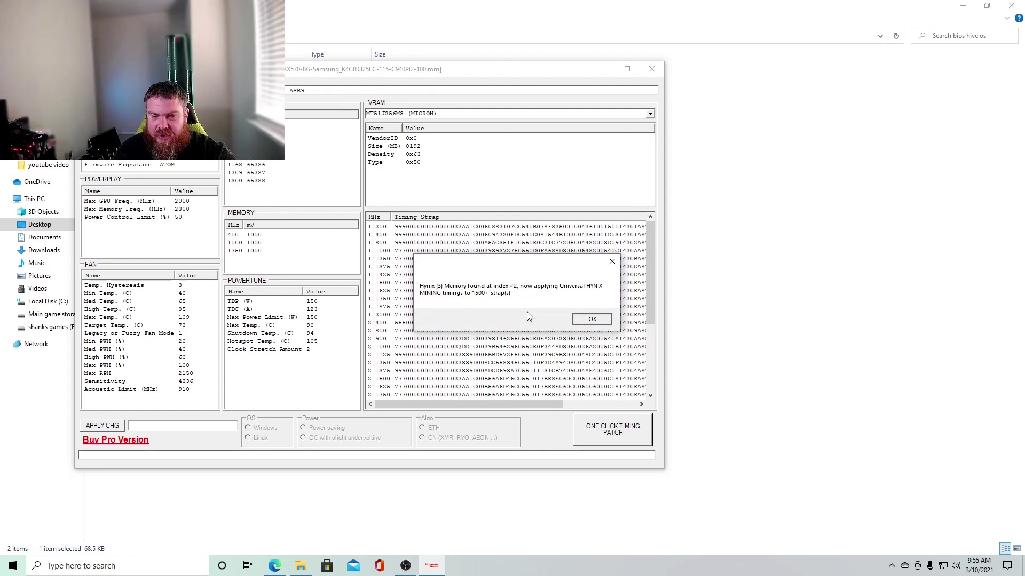
left_click(576, 320)
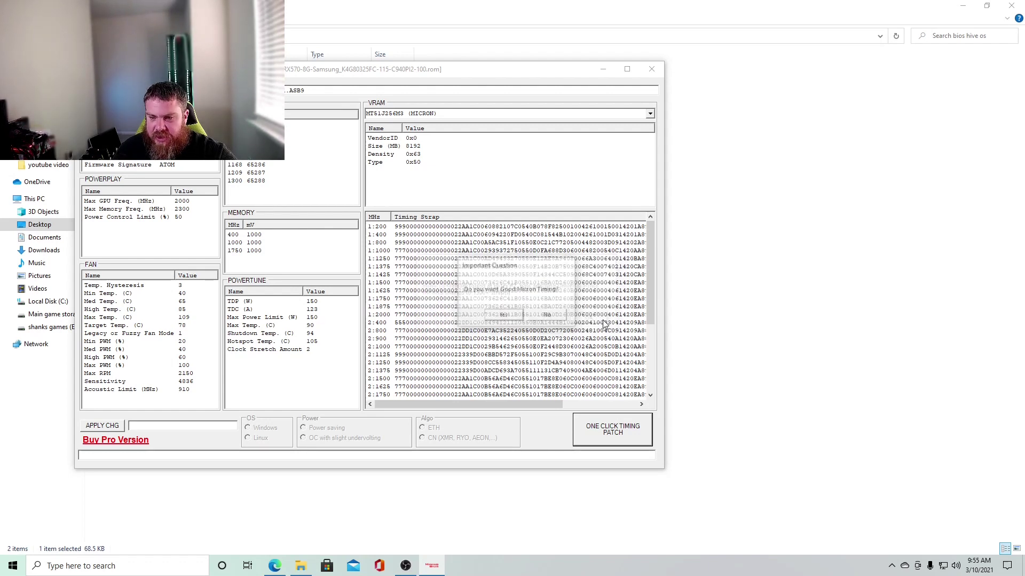
left_click(508, 315)
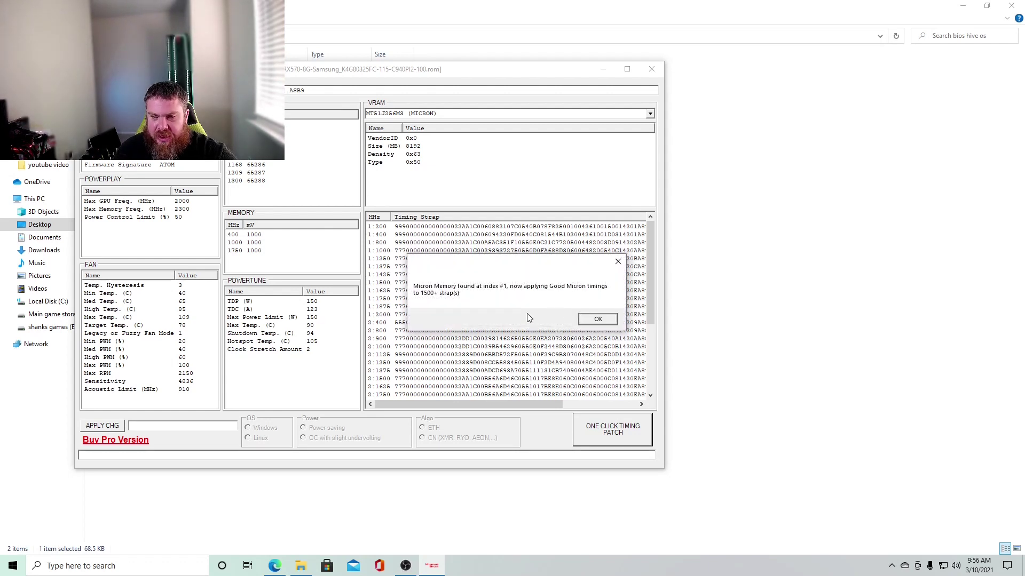
left_click(594, 320)
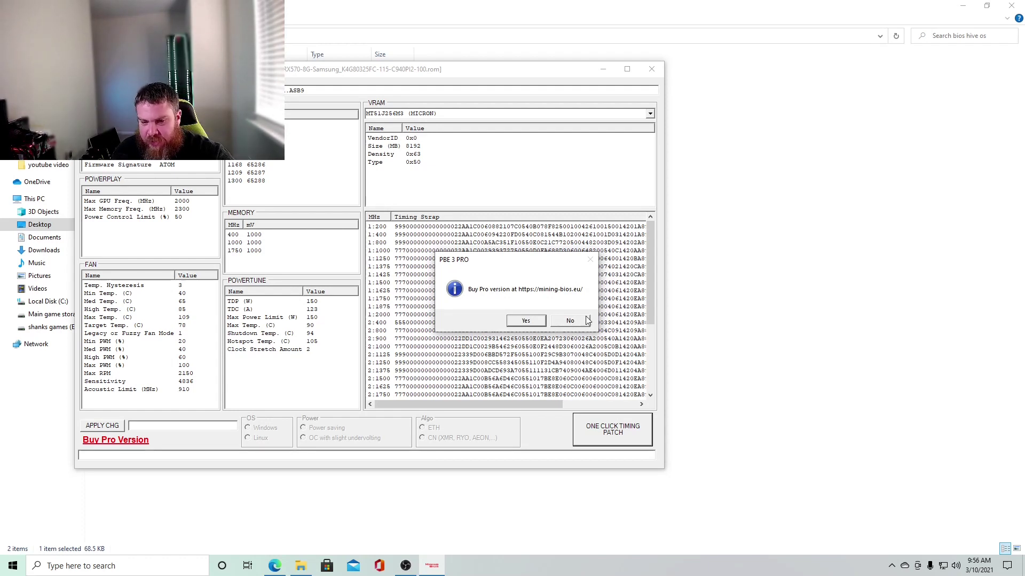
left_click(572, 321)
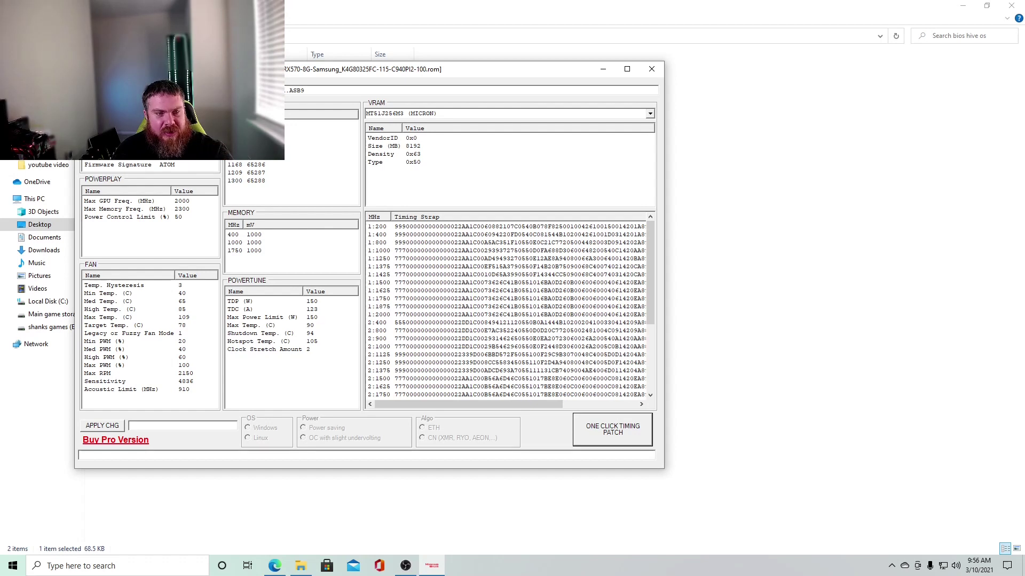
- Save the patched BIOS as amdrx5708Gmoddedbios.rom in the bios hive os folder as BIOS (*.rom)
key("ctrl+s")
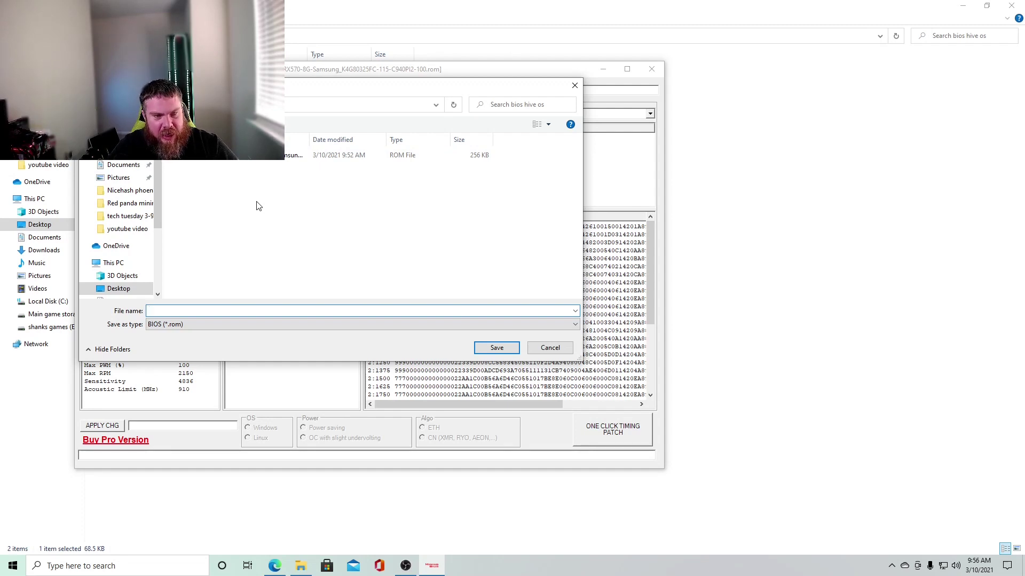
type("amd")
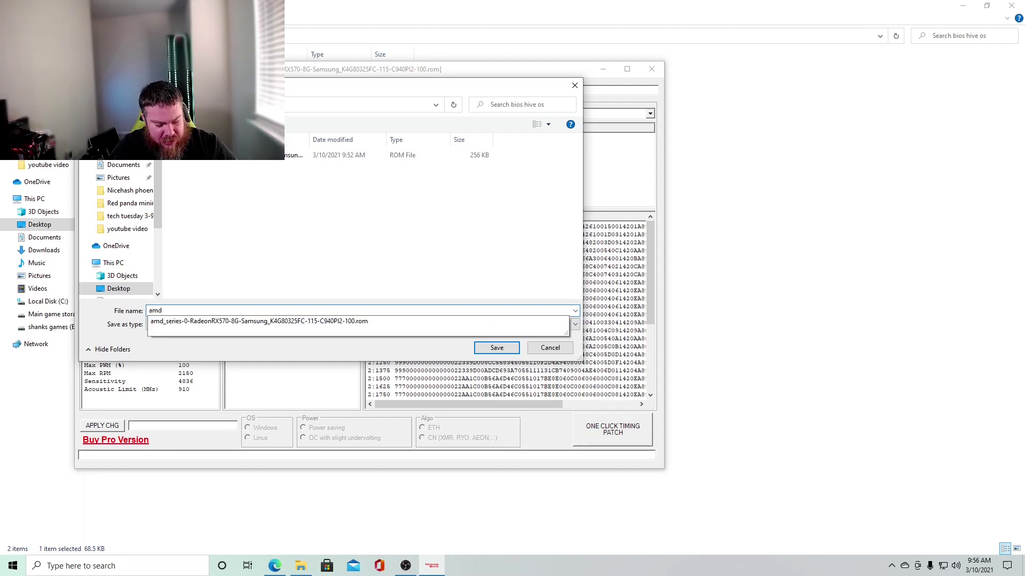
type("rx")
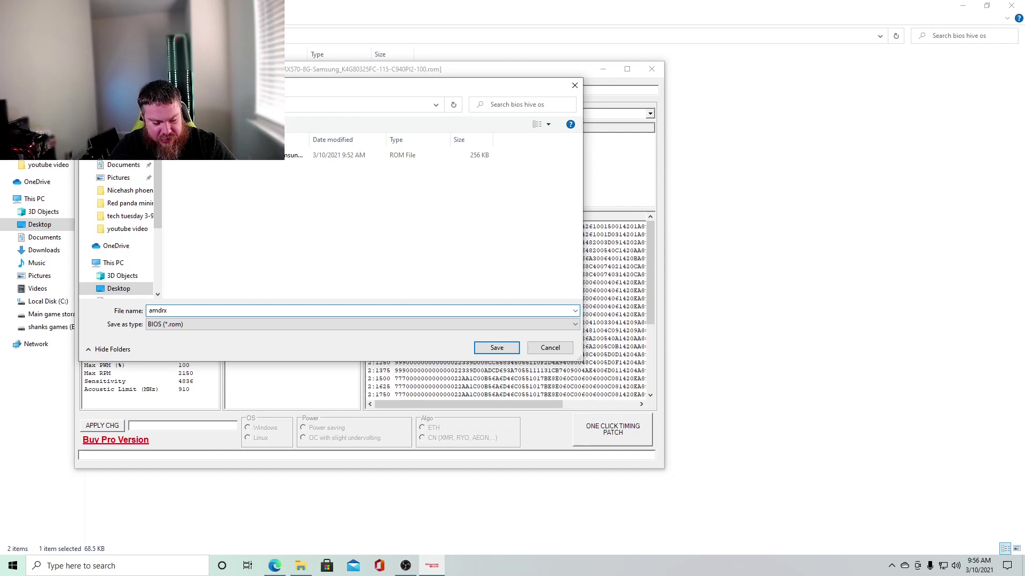
type("570")
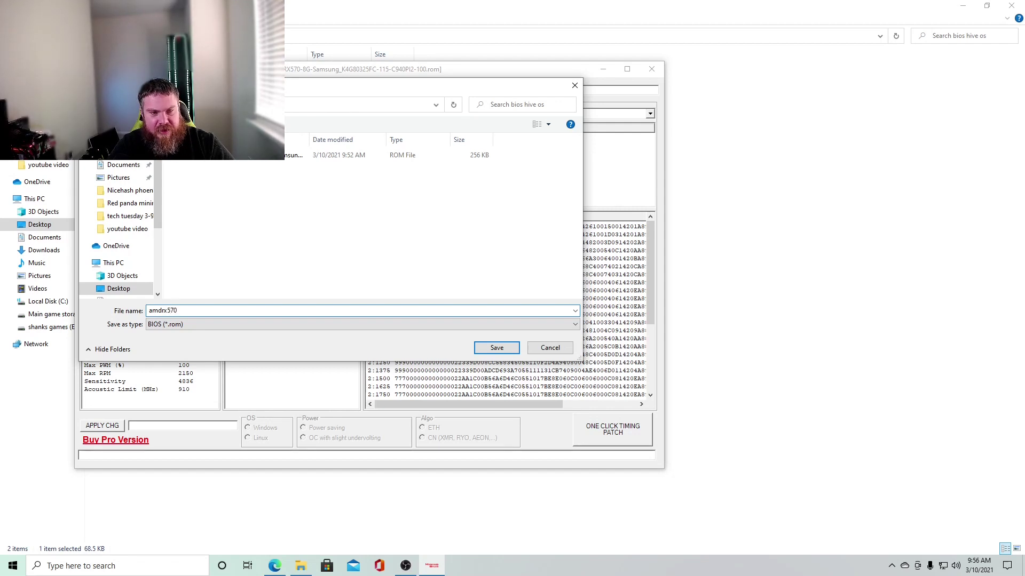
type("8g")
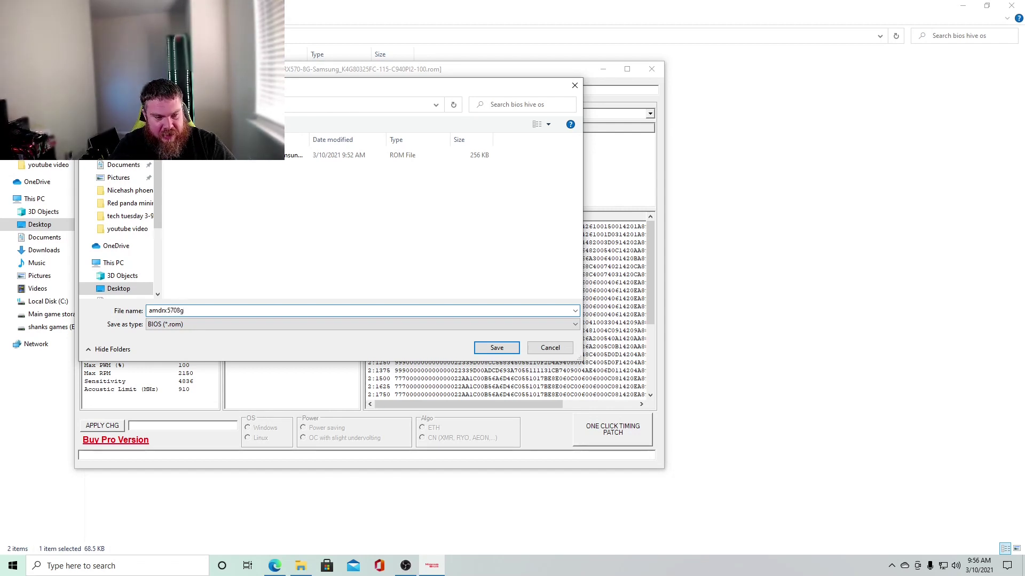
type("G")
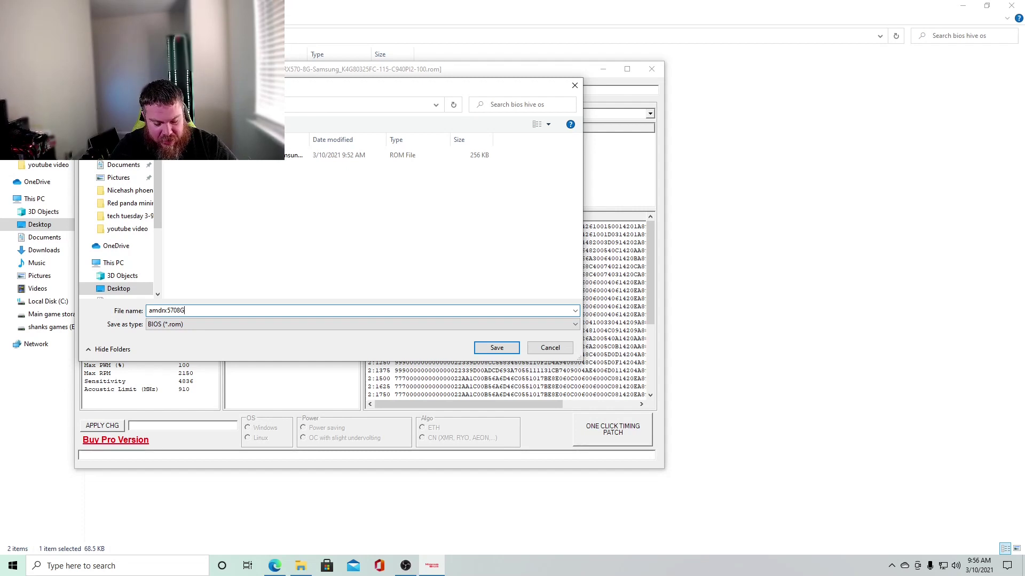
type("modded")
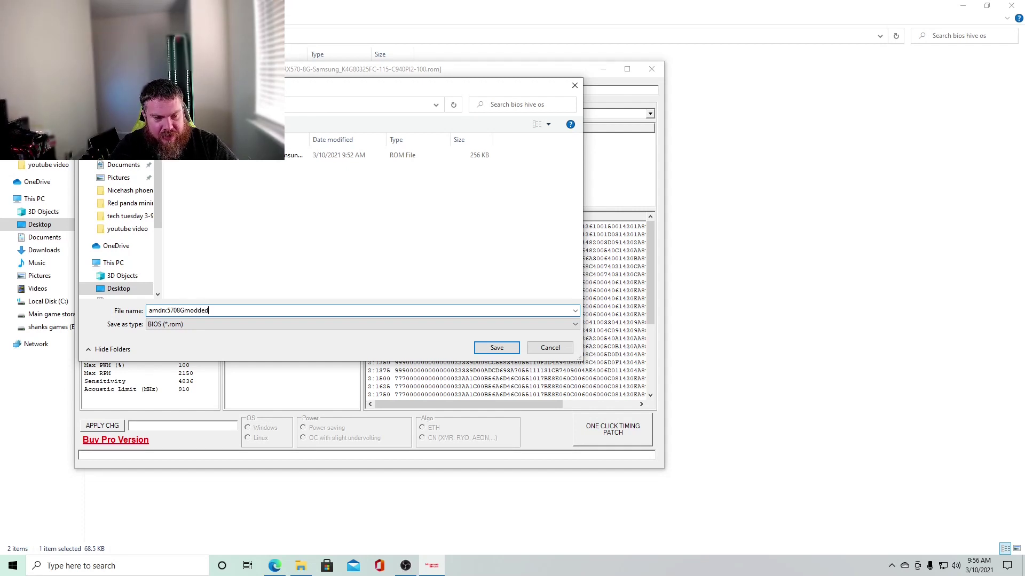
type(".r")
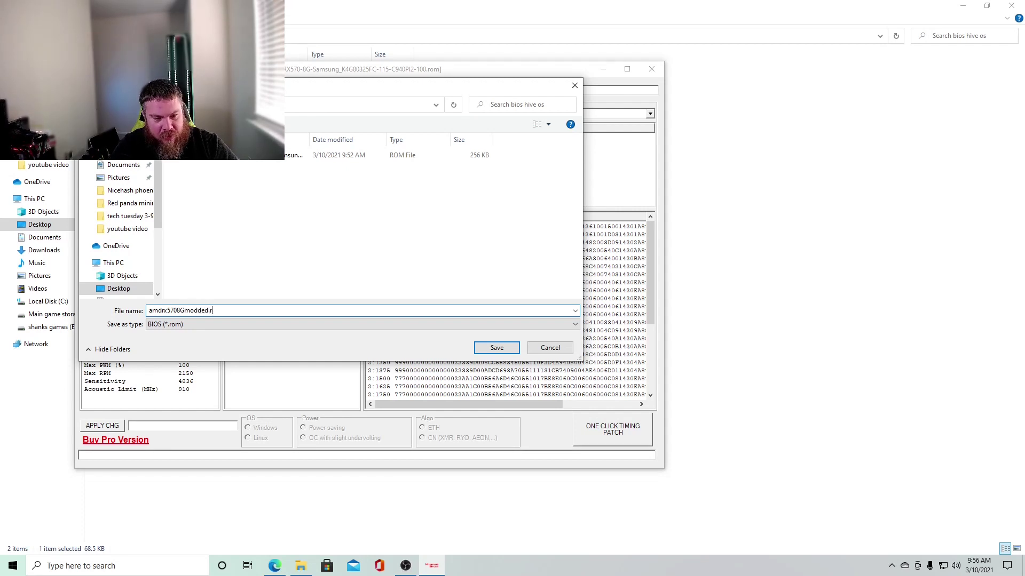
type("om")
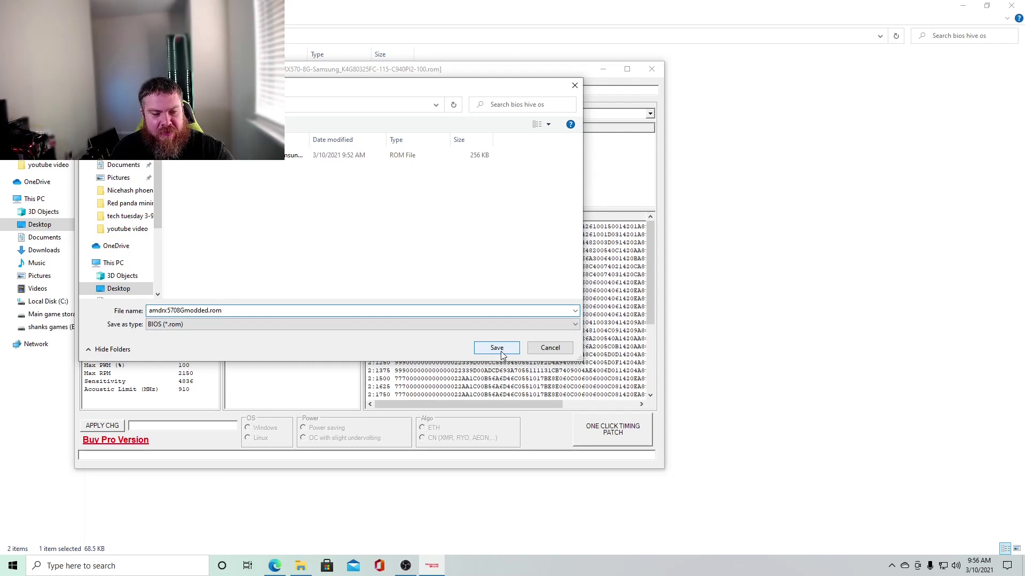
left_click(243, 312)
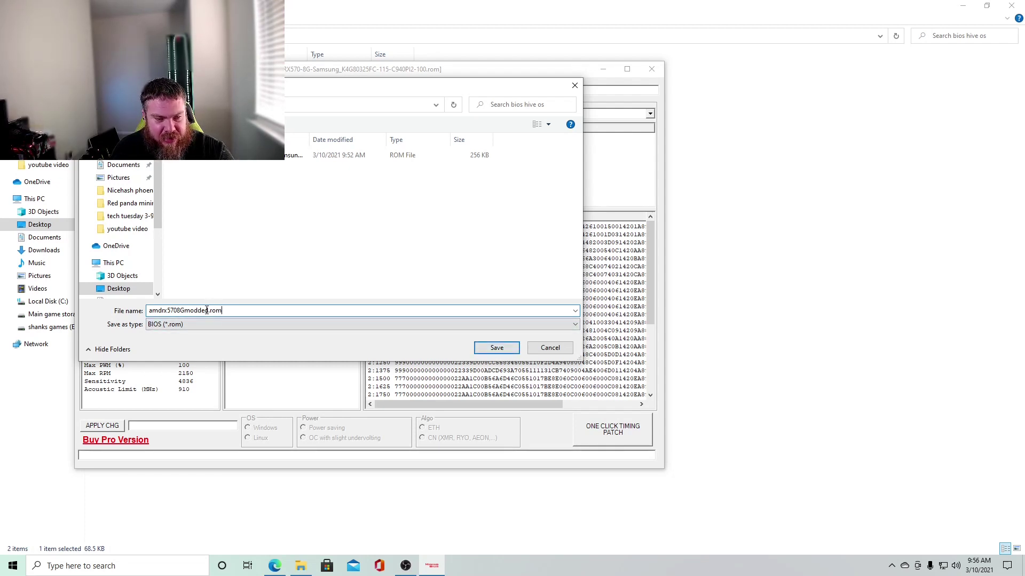
left_click(208, 310)
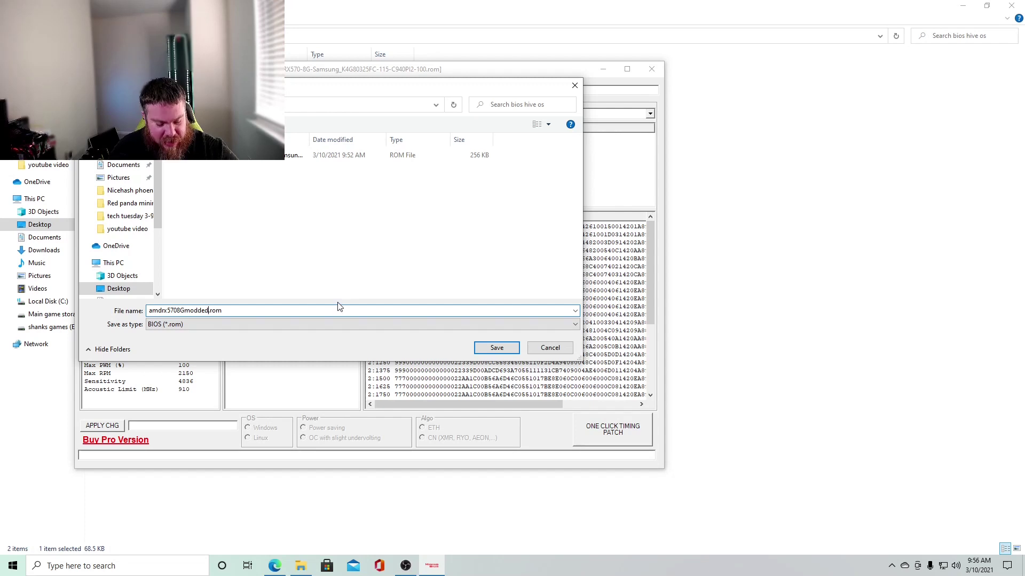
type("bios")
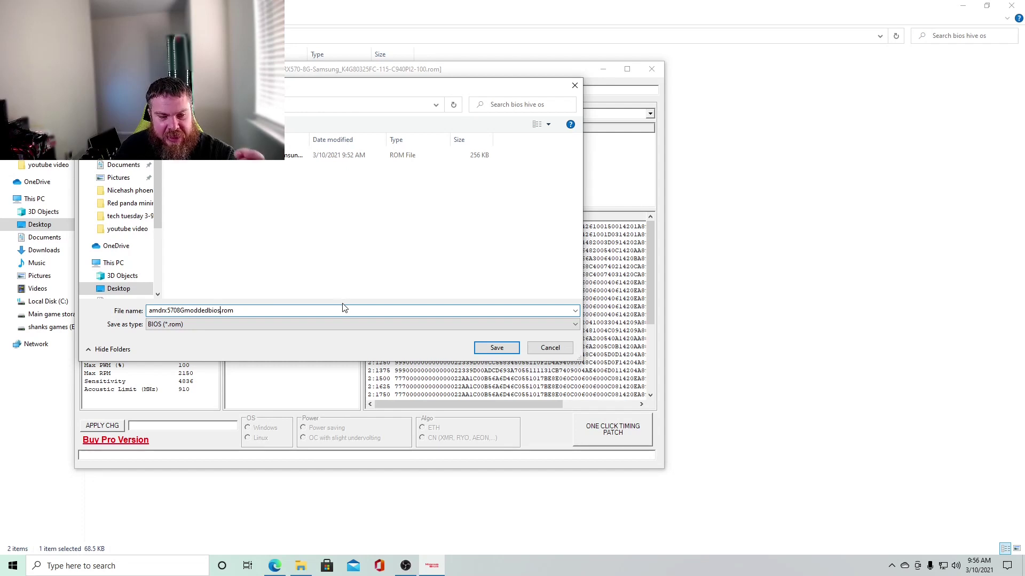
left_click(492, 350)
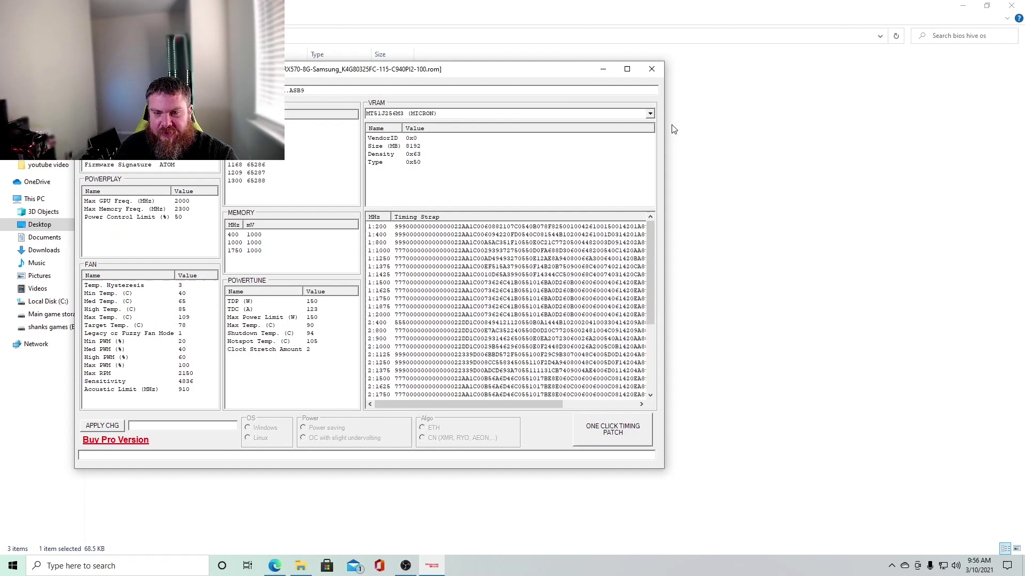
- Close PolarisBiosEditor and open the Flash VBIOS form on the HiveOS Overclocking page
left_click(651, 69)
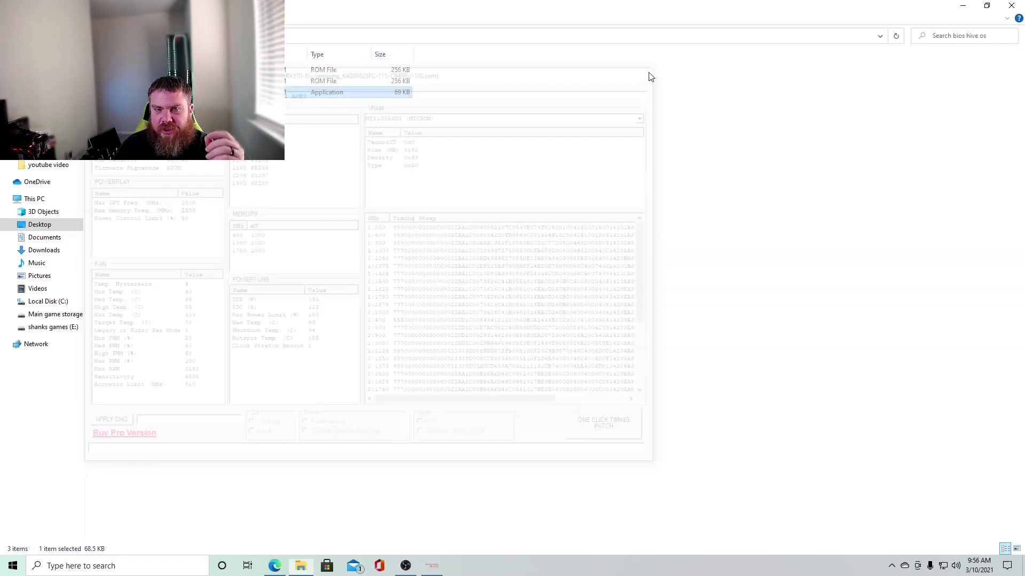
left_click(275, 565)
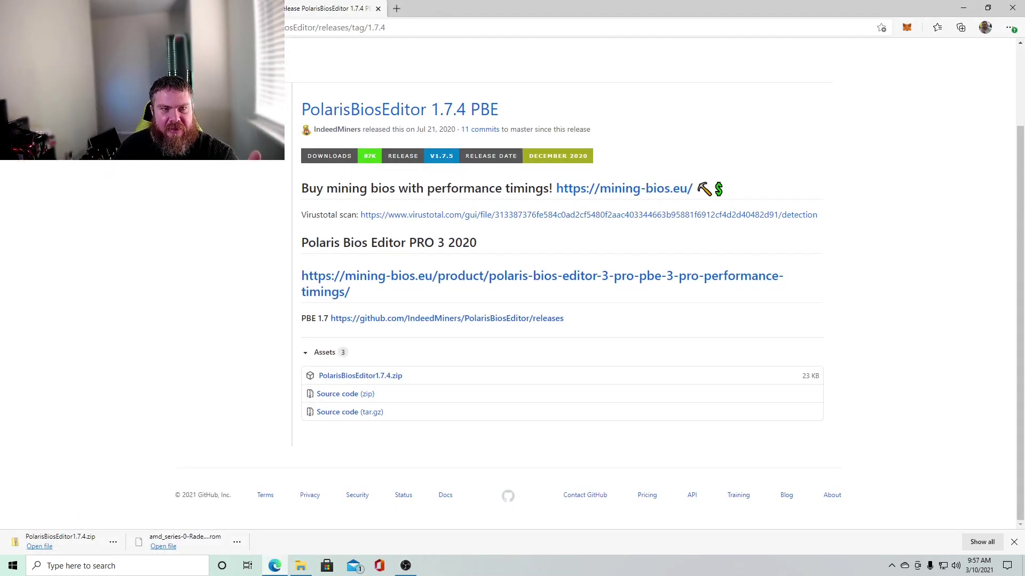
key("ctrl+shift+Tab")
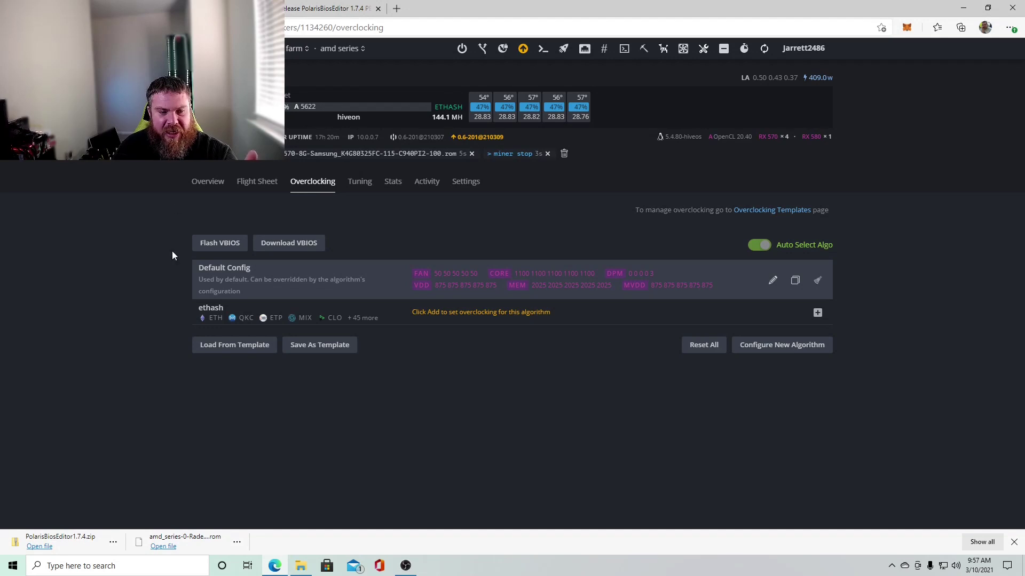
left_click(203, 244)
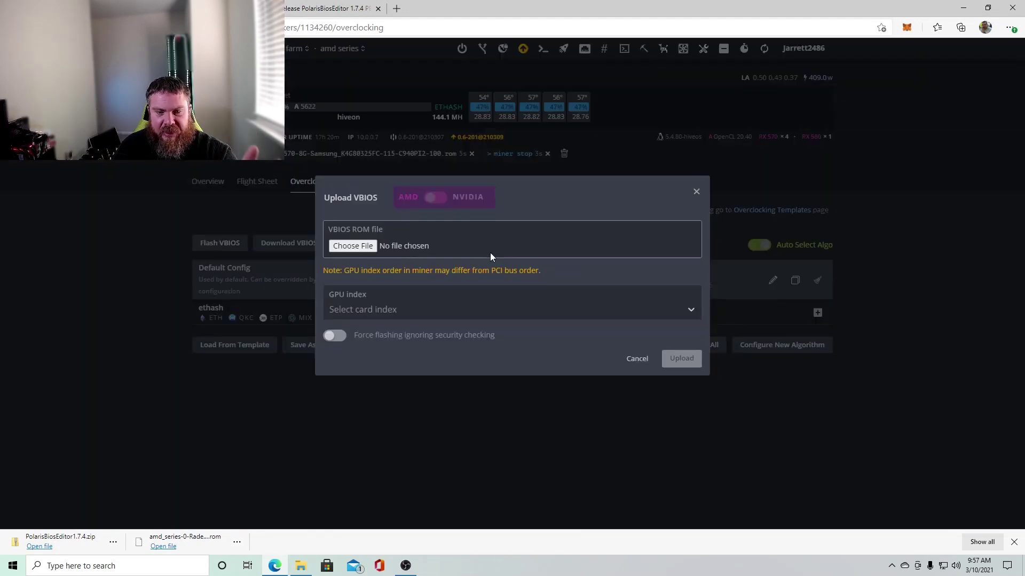
- Choose amdrx5708Gmoddedbios.rom from the Desktop's bios hive os folder and target GPU 0
left_click(365, 249)
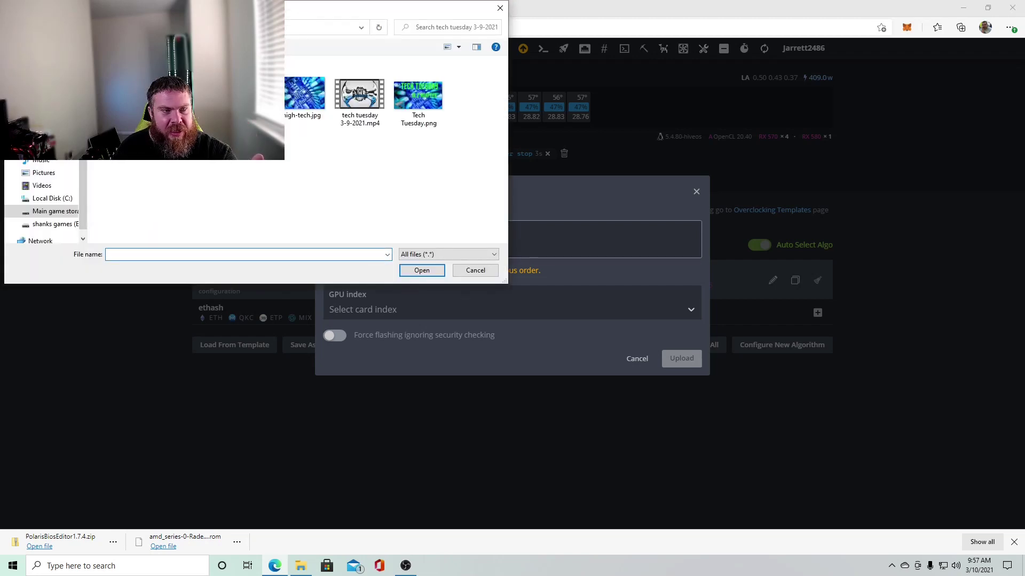
key("alt+Up")
key("alt+Up")
key("alt+Up")
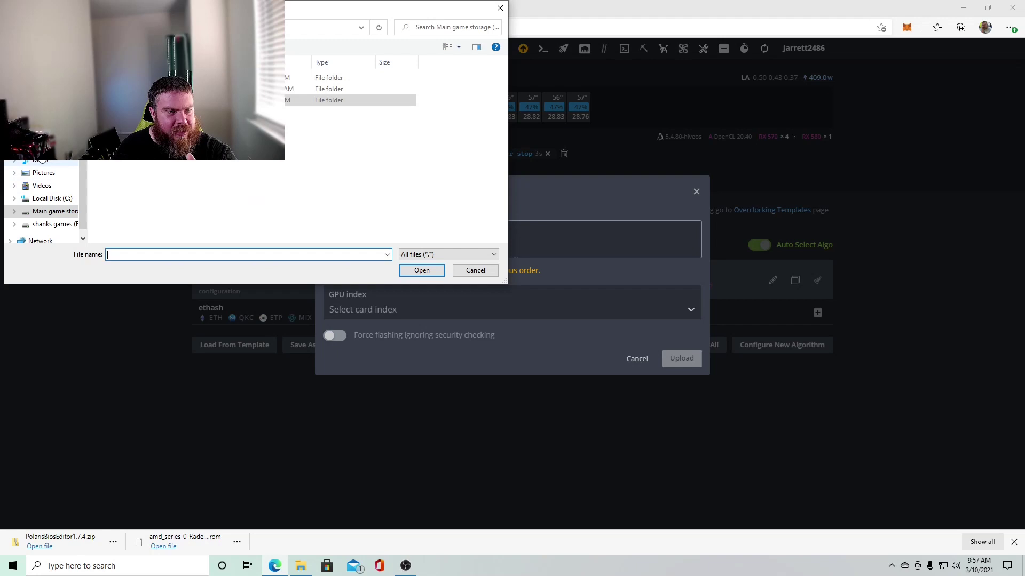
key("alt+Up")
key("alt+Up")
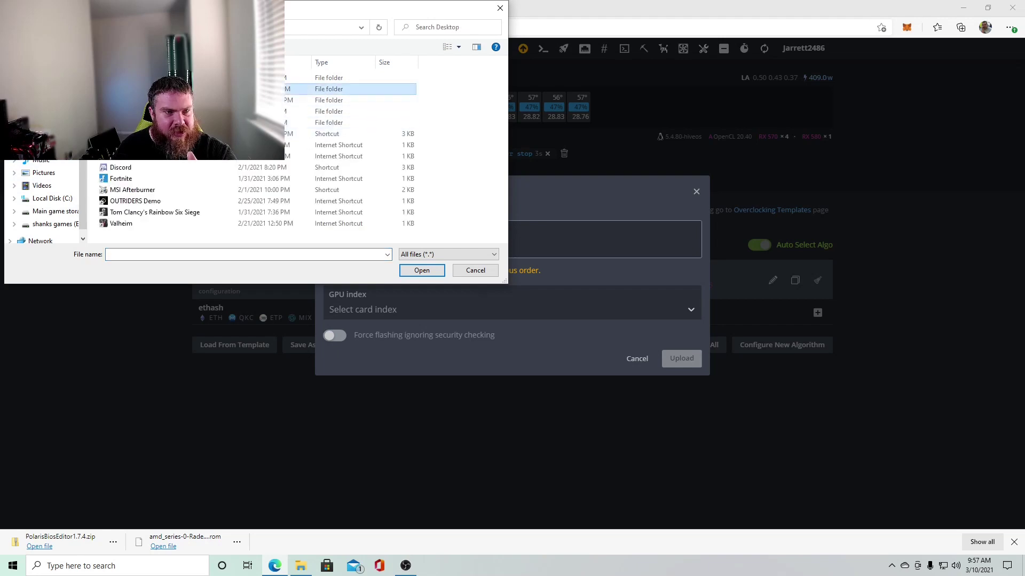
key("Return")
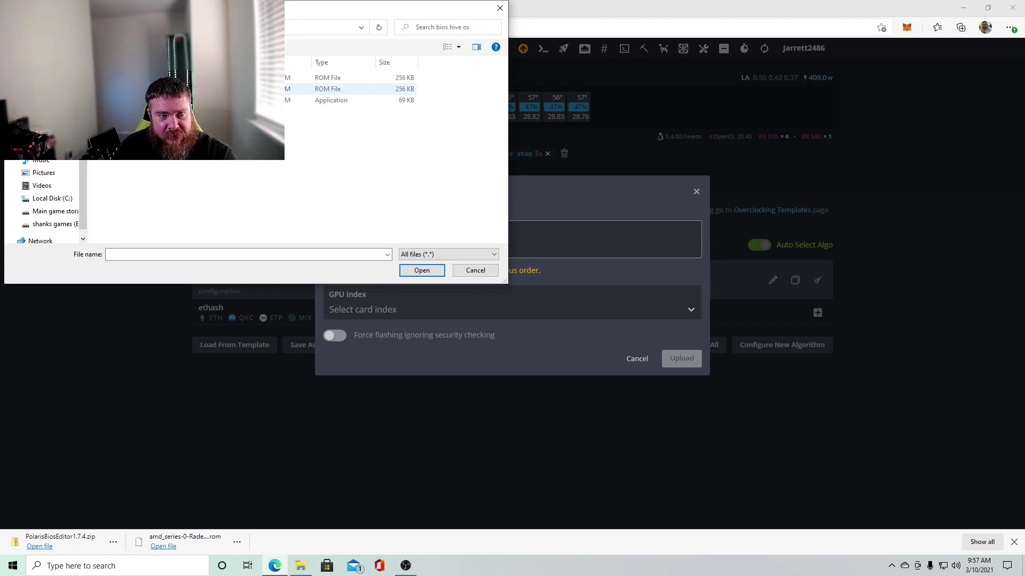
left_click(328, 89)
left_click(413, 270)
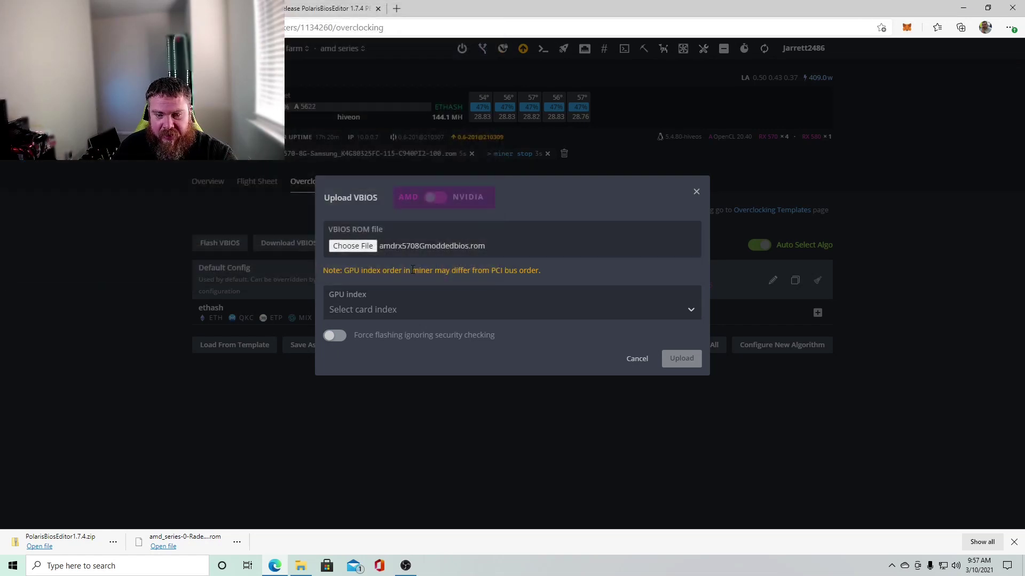
left_click(691, 312)
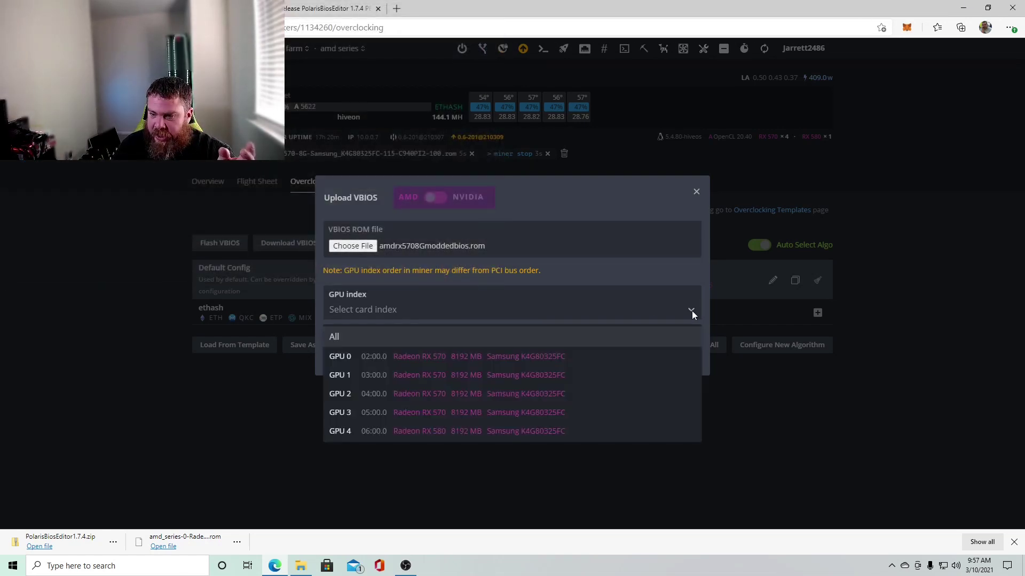
left_click(415, 357)
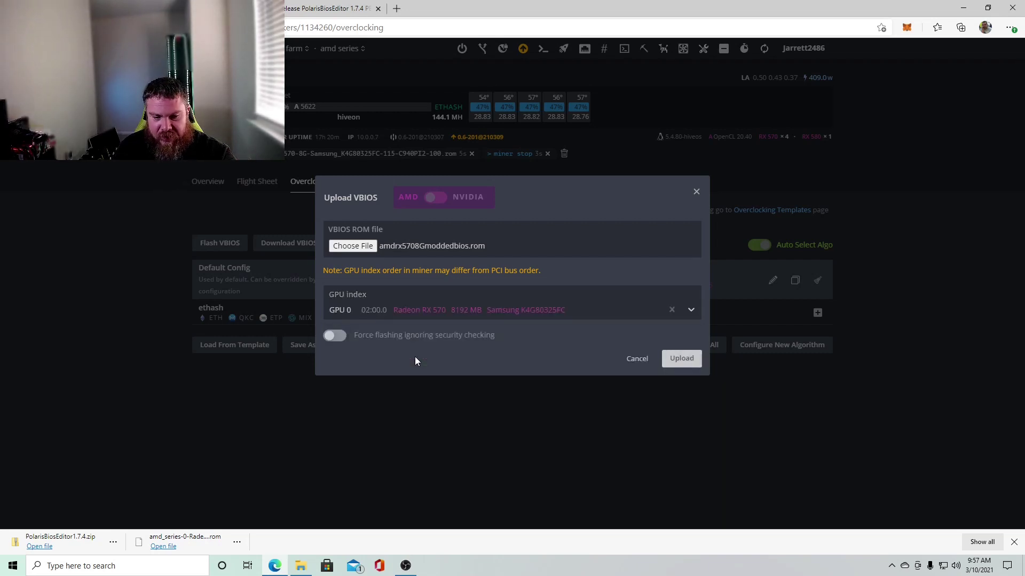
- Close the Upload VBIOS form and return to the farm's Workers list via the breadcrumb
left_click(695, 194)
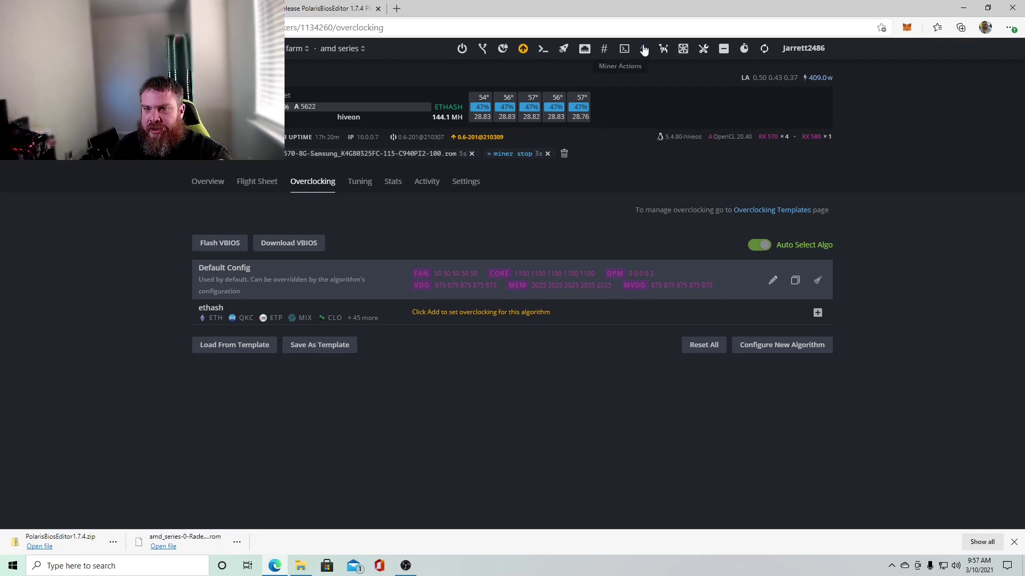
left_click(462, 49)
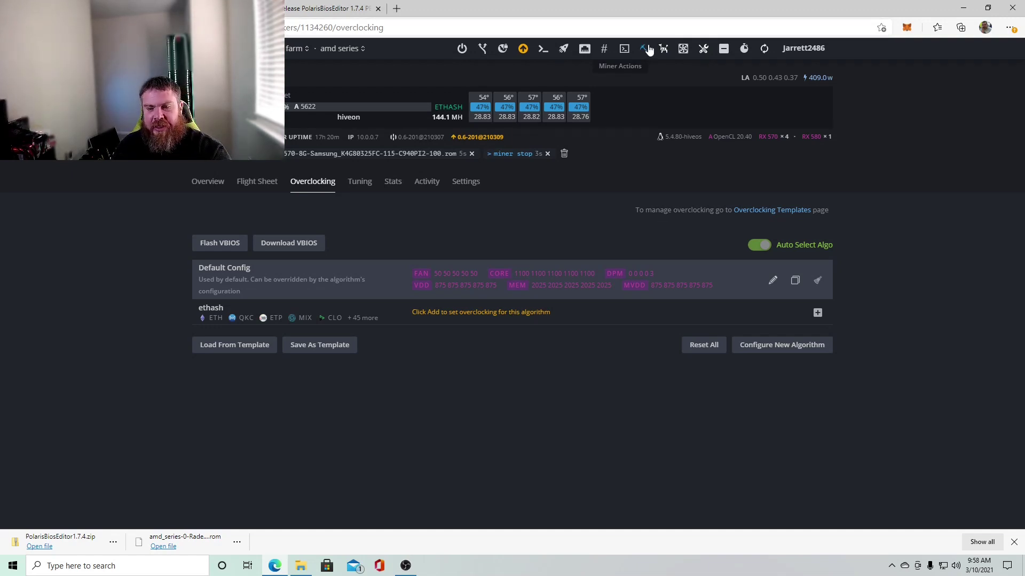
left_click(293, 48)
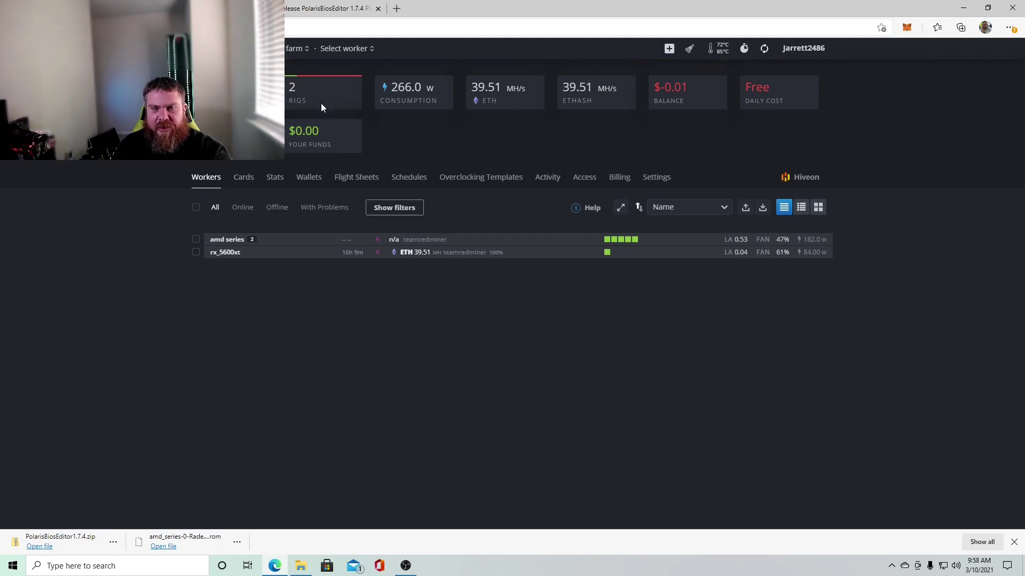
- Restart the miner on the amd series rig from its Miner actions menu
left_click(221, 239)
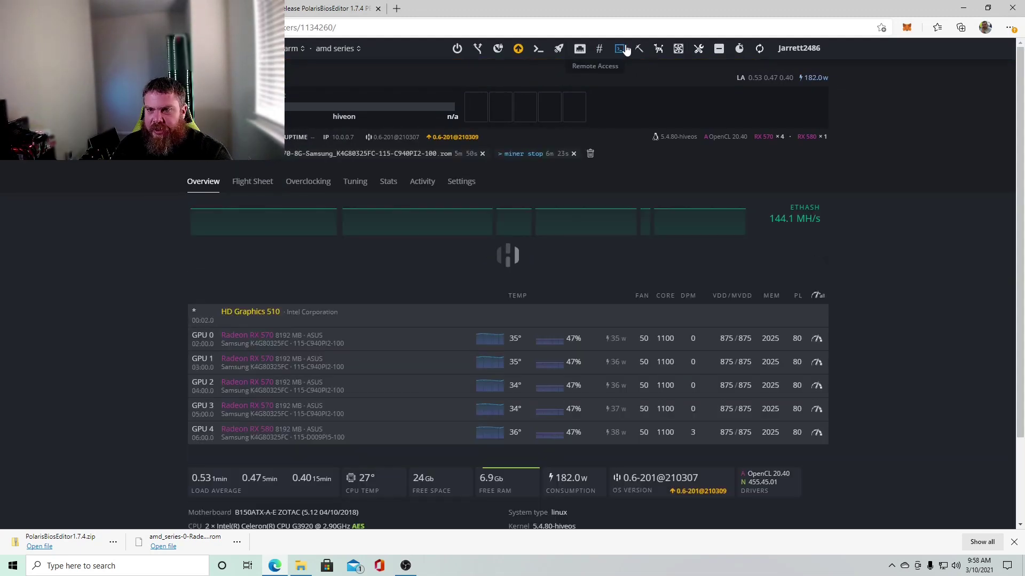
left_click(639, 49)
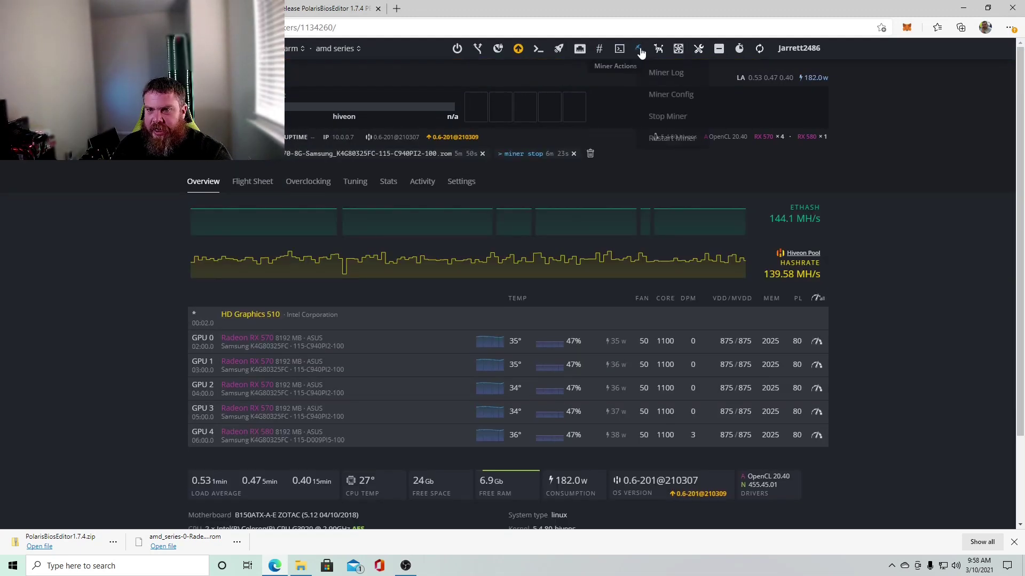
left_click(647, 138)
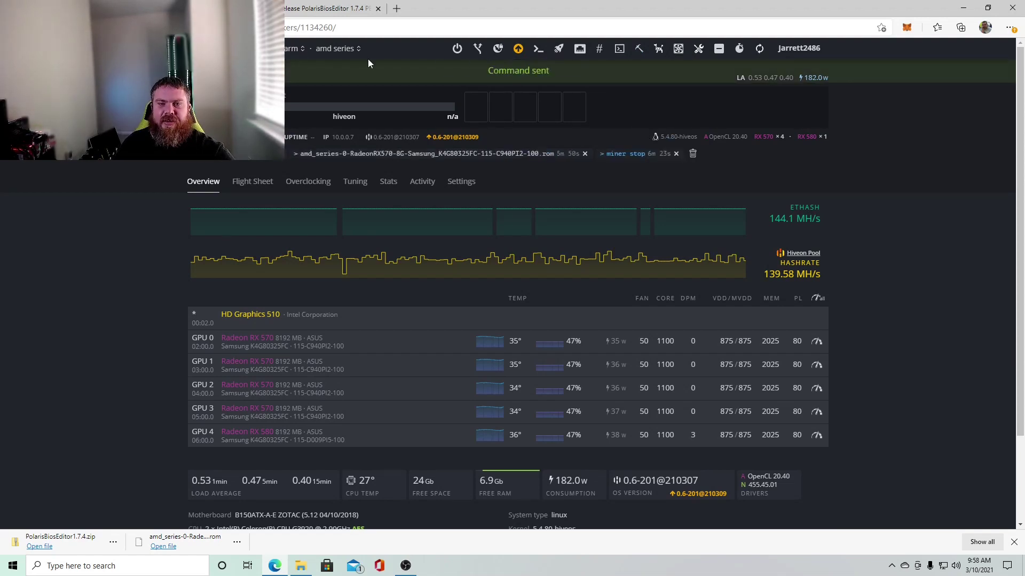
- Recheck the Workers list and amd series page, then go to the PolarisBiosEditor 1.7.4 release tab
left_click(292, 65)
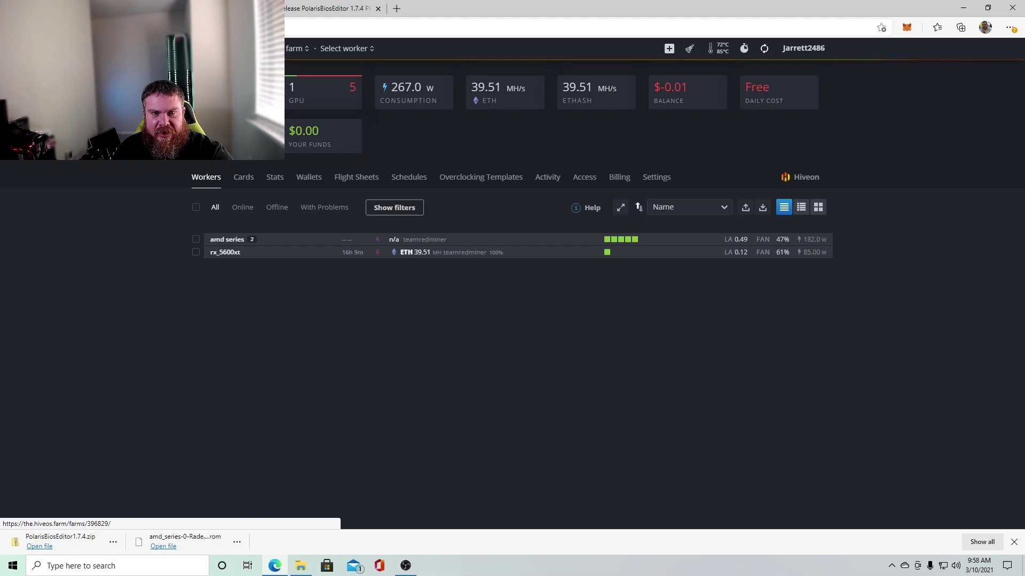
left_click(226, 239)
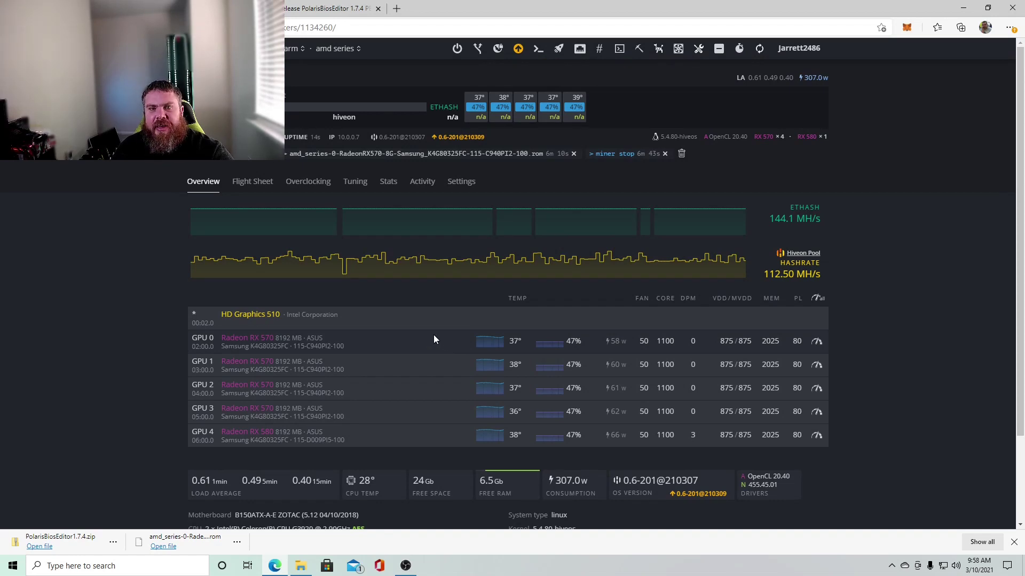
left_click(306, 7)
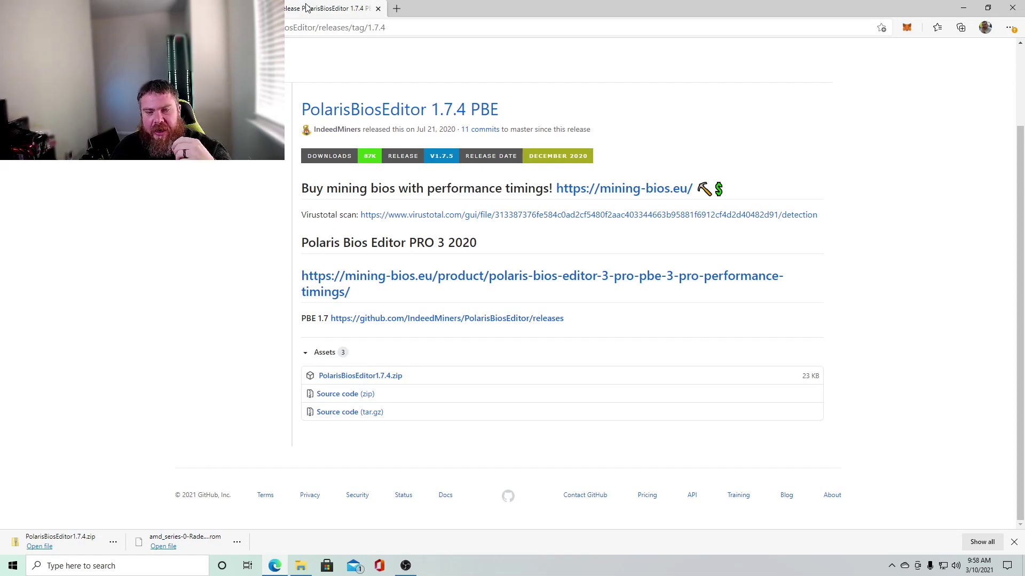
- Return to the HiveOS amd series overview to watch its GPUs resume hashing
left_click(235, 8)
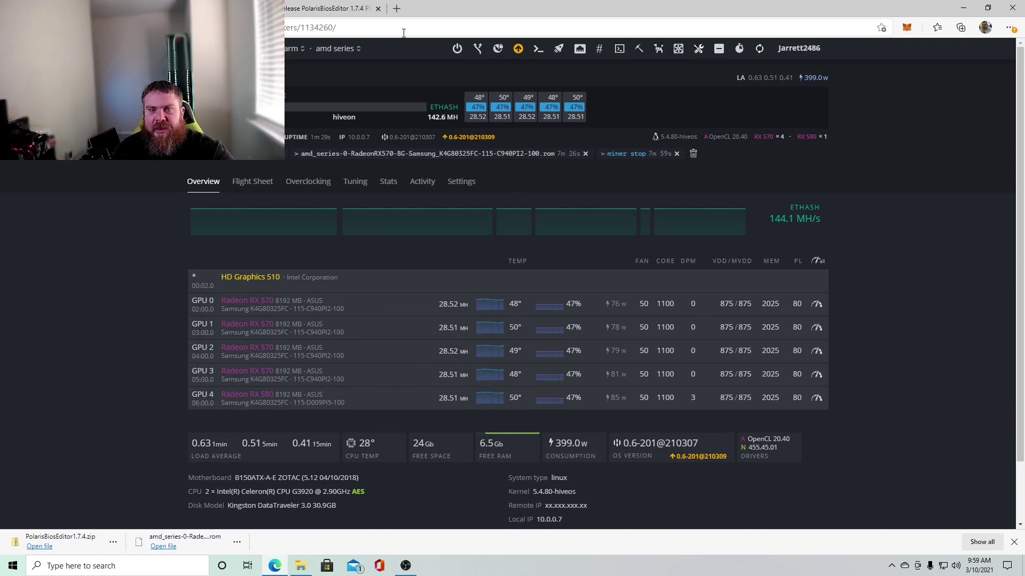
- Go back to the PolarisBiosEditor 1.7.4 GitHub release page in the browser
left_click(321, 7)
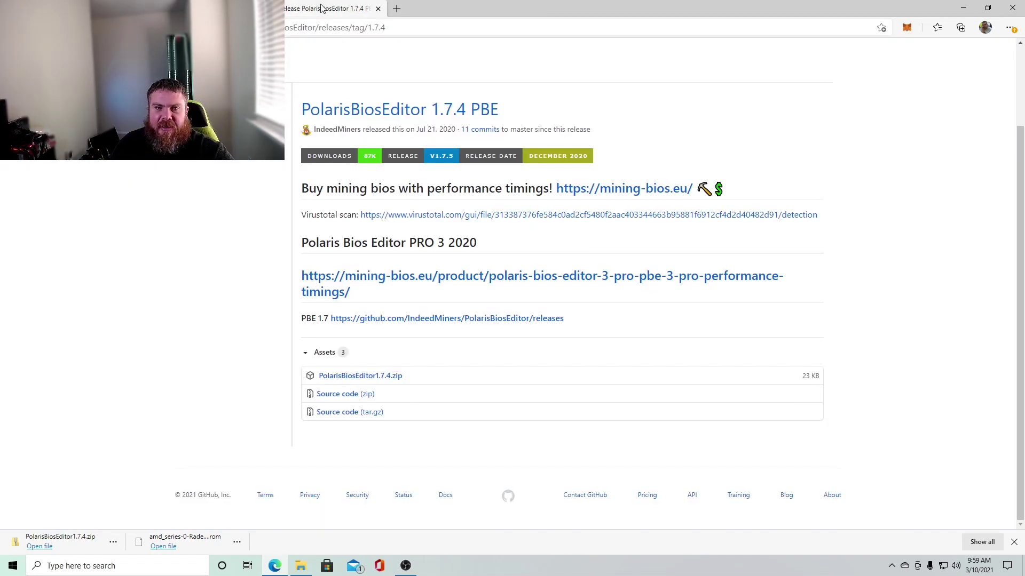